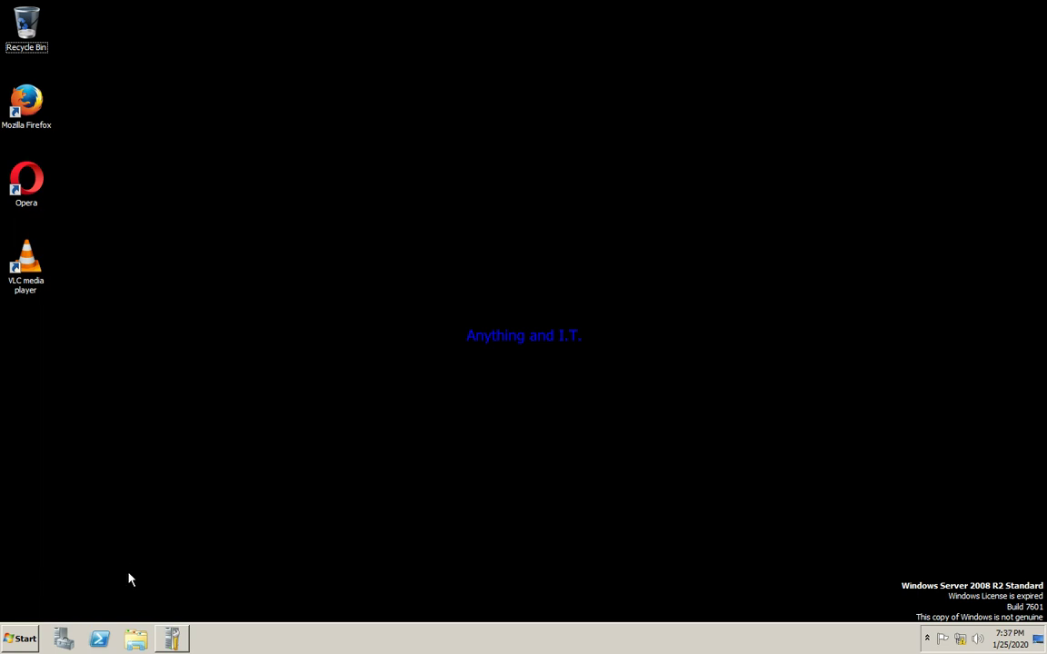
Open a file explorer window and browse to the contents of Local Disk (C:).
left_click(136, 641)
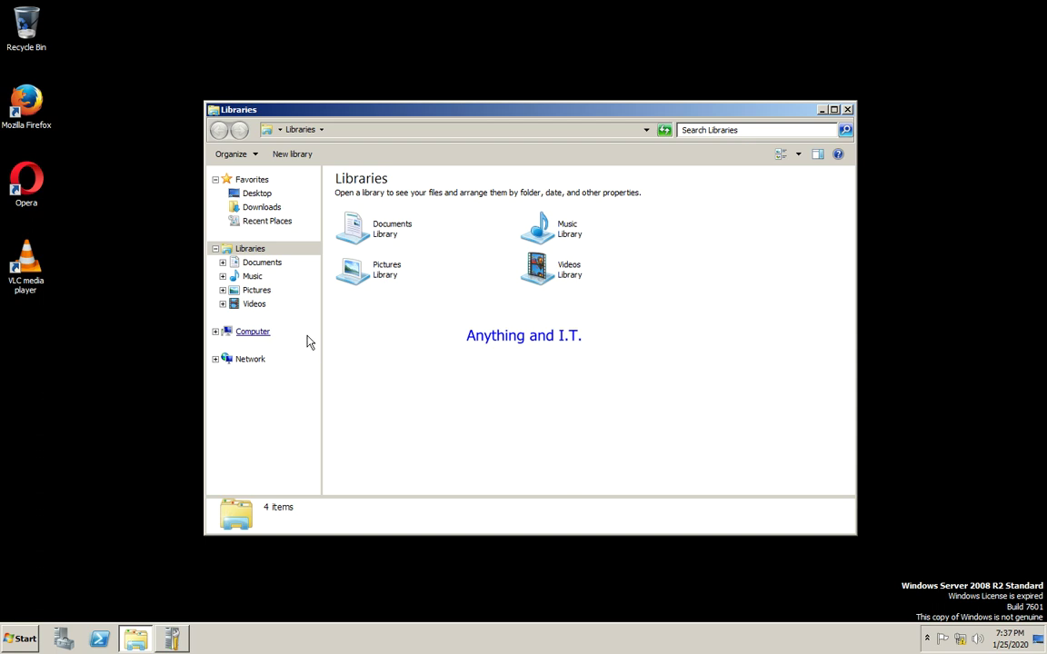
left_click(263, 334)
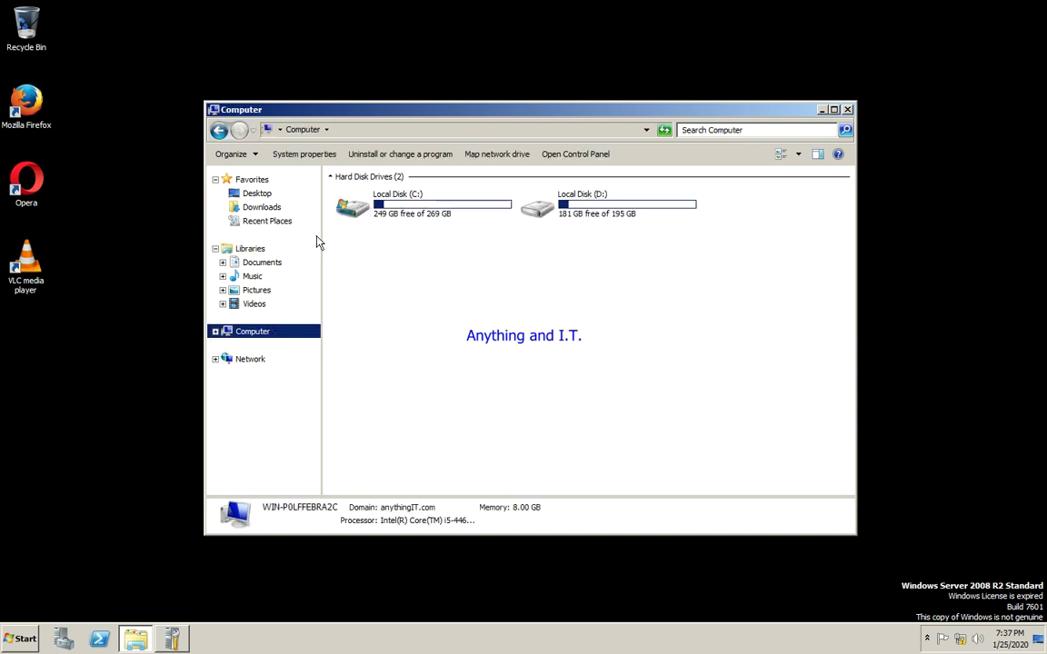
double_click(424, 212)
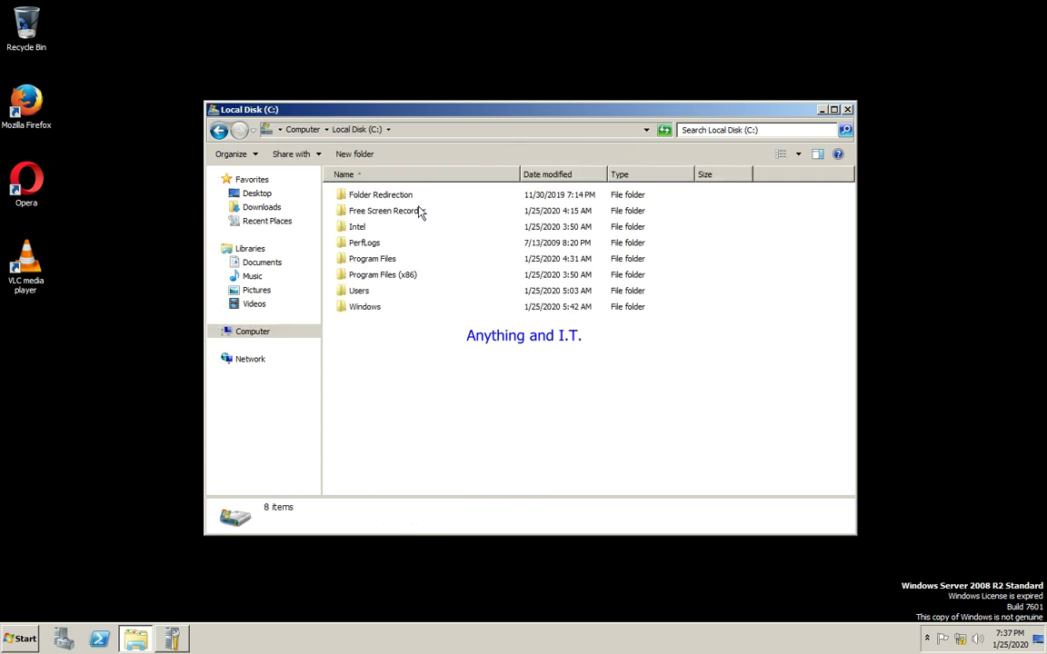
Try to permanently delete the existing Folder Redirection folder from drive C:, skipping the item that cannot be removed.
left_click(456, 291)
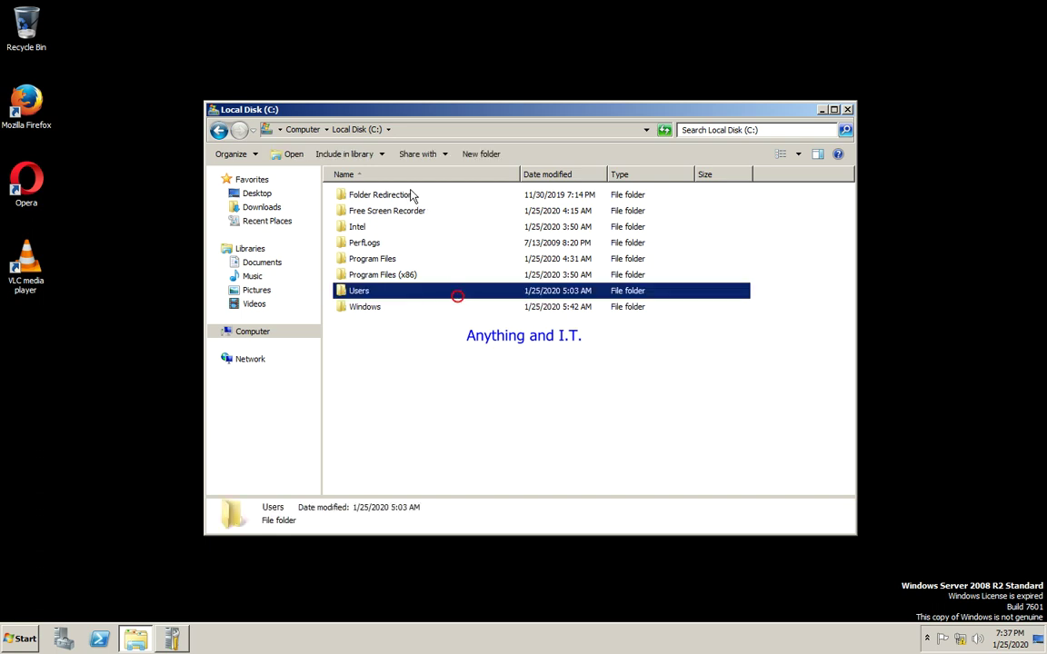
left_click(411, 195)
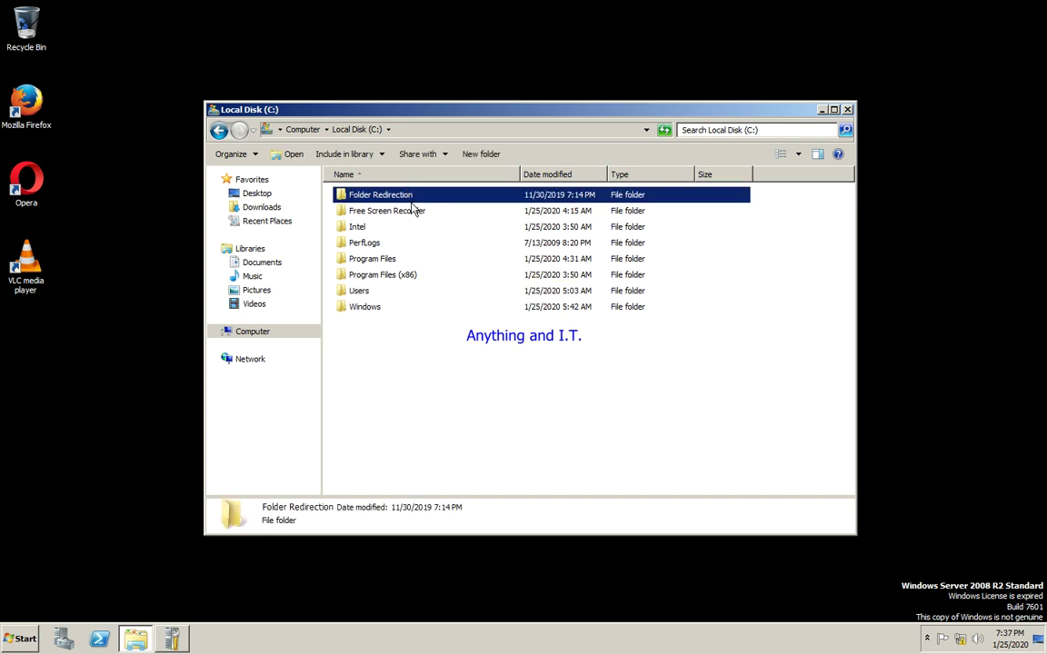
key("shift+Delete")
key("Return")
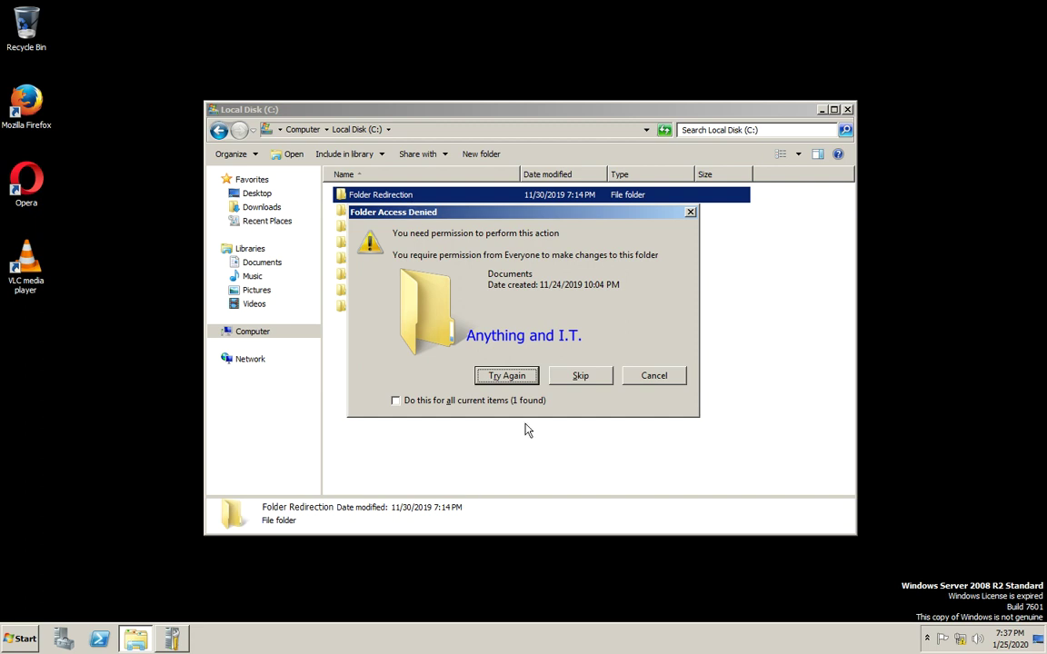
left_click(592, 380)
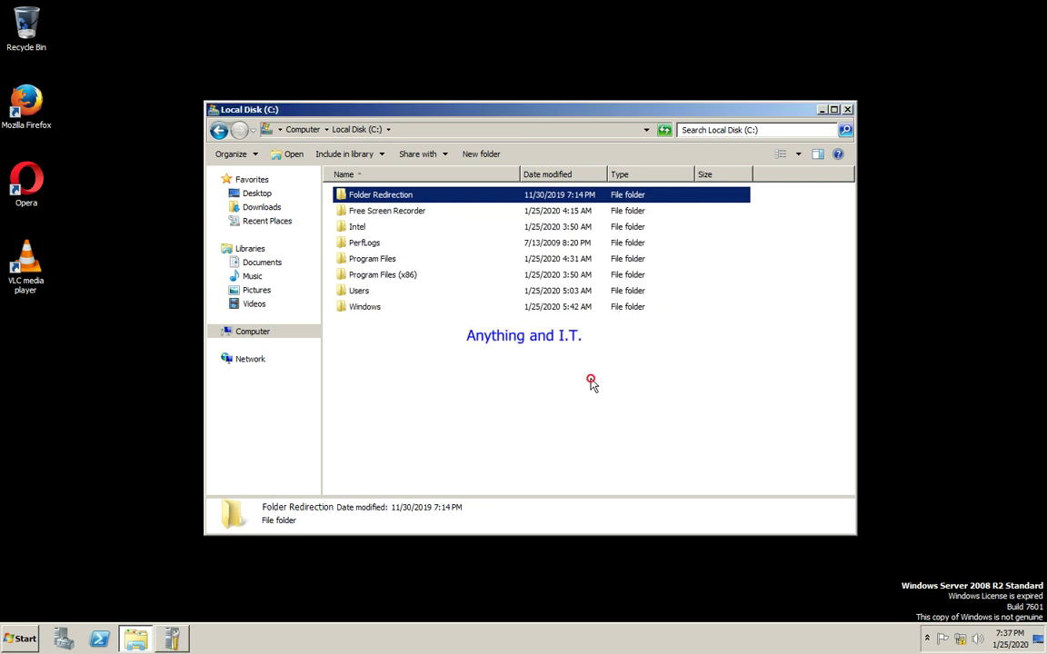
Create a folder named New Folder Redirection in the root of drive C:.
right_click(427, 369)
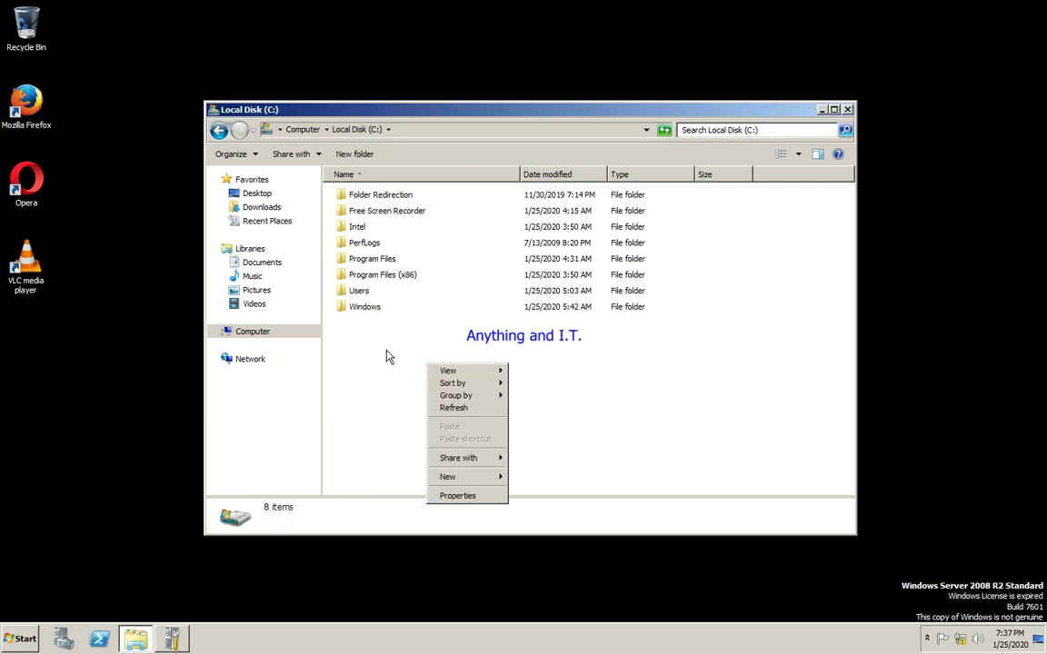
left_click(364, 154)
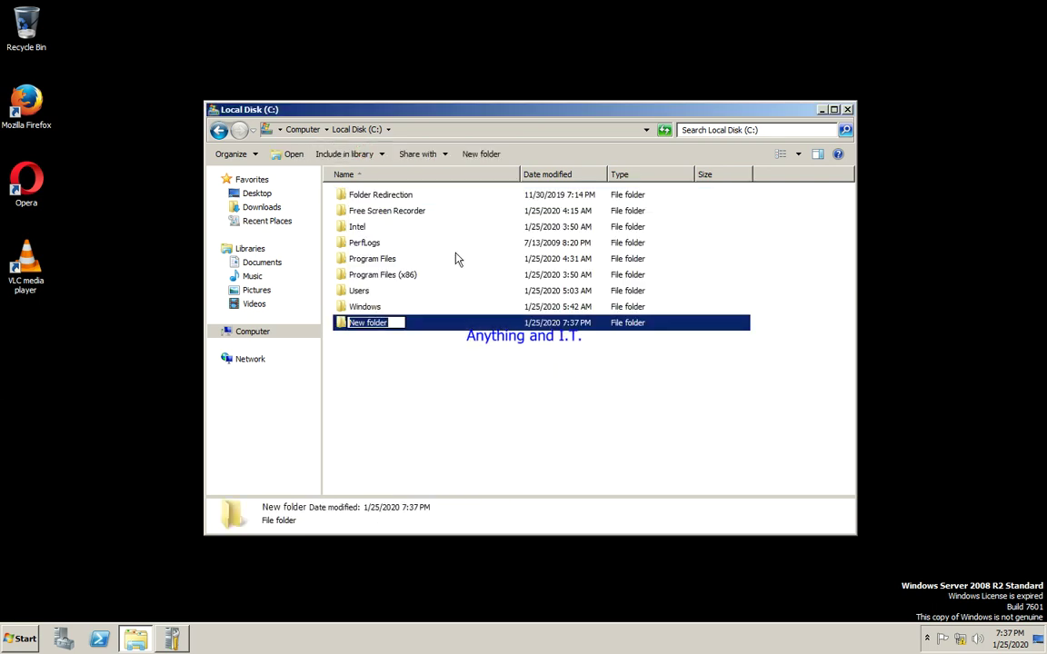
key("BackSpace")
type("New Folder Redi")
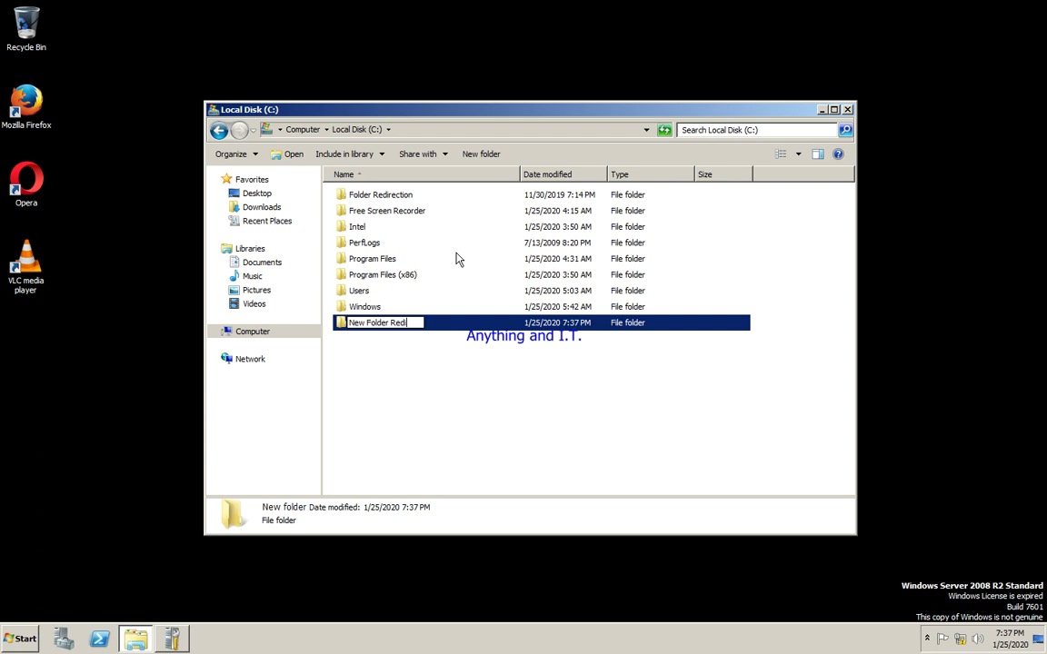
type("rection")
key("Return")
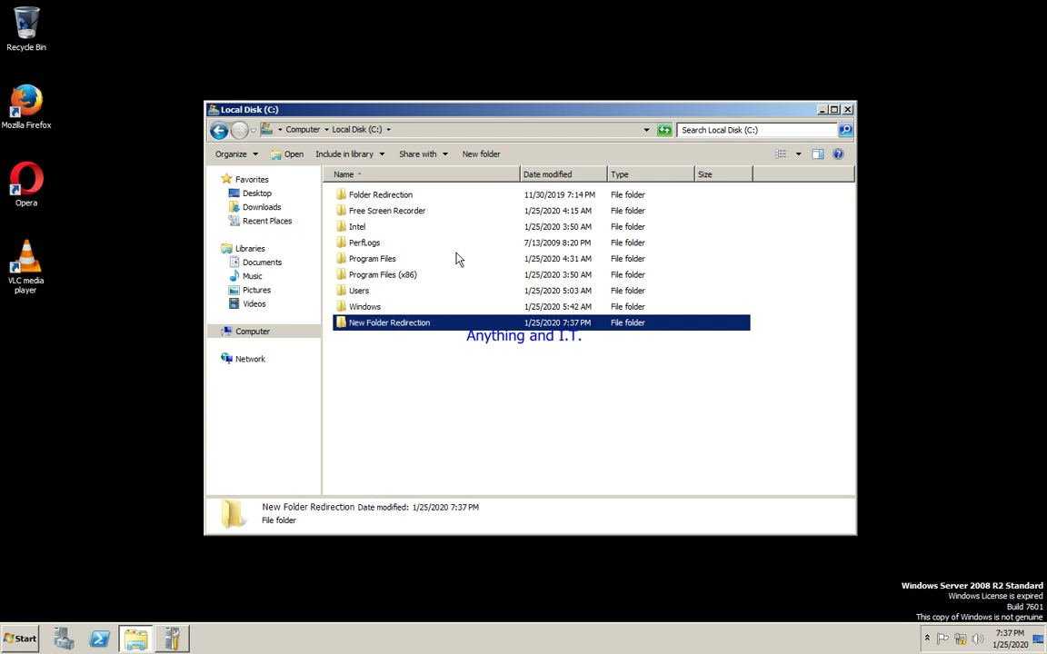
Open the sharing properties of the New Folder Redirection folder.
right_click(425, 331)
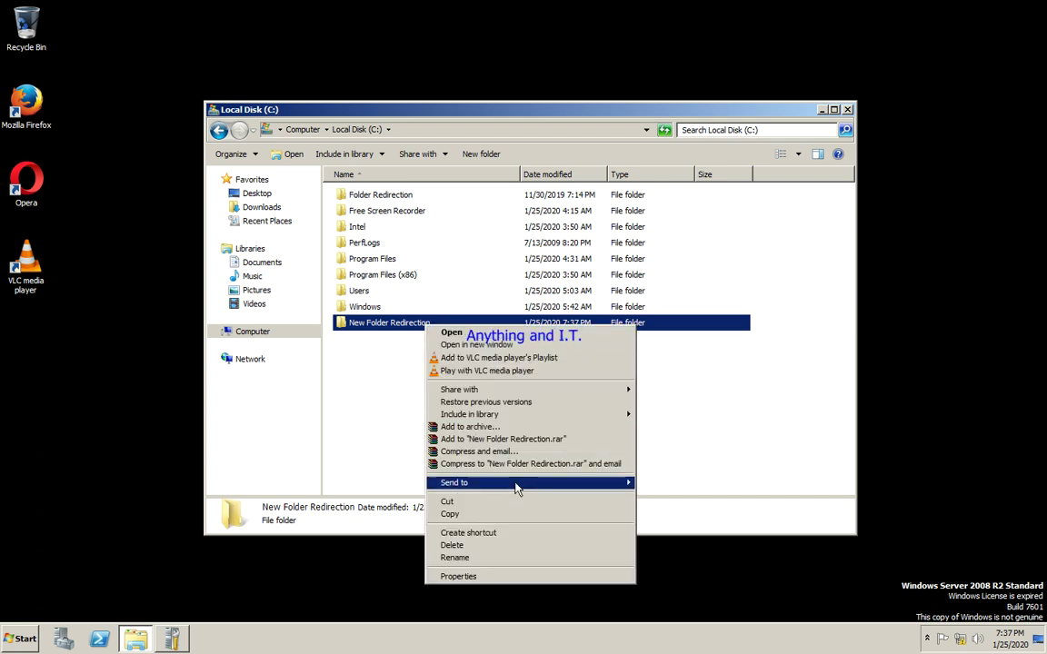
left_click(525, 580)
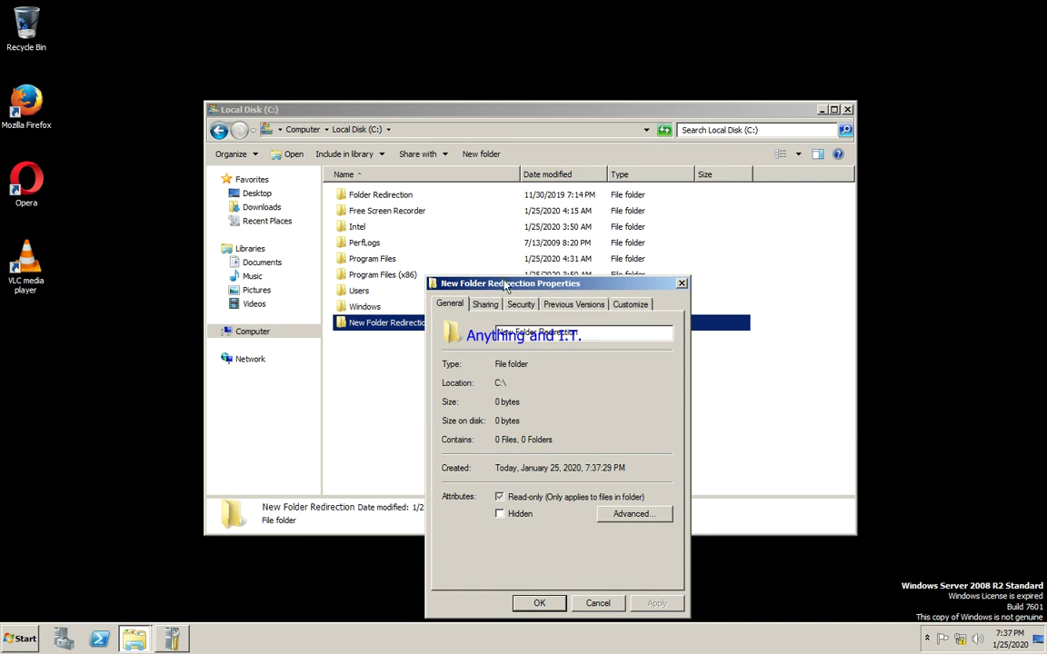
left_click(513, 226)
left_click(487, 511)
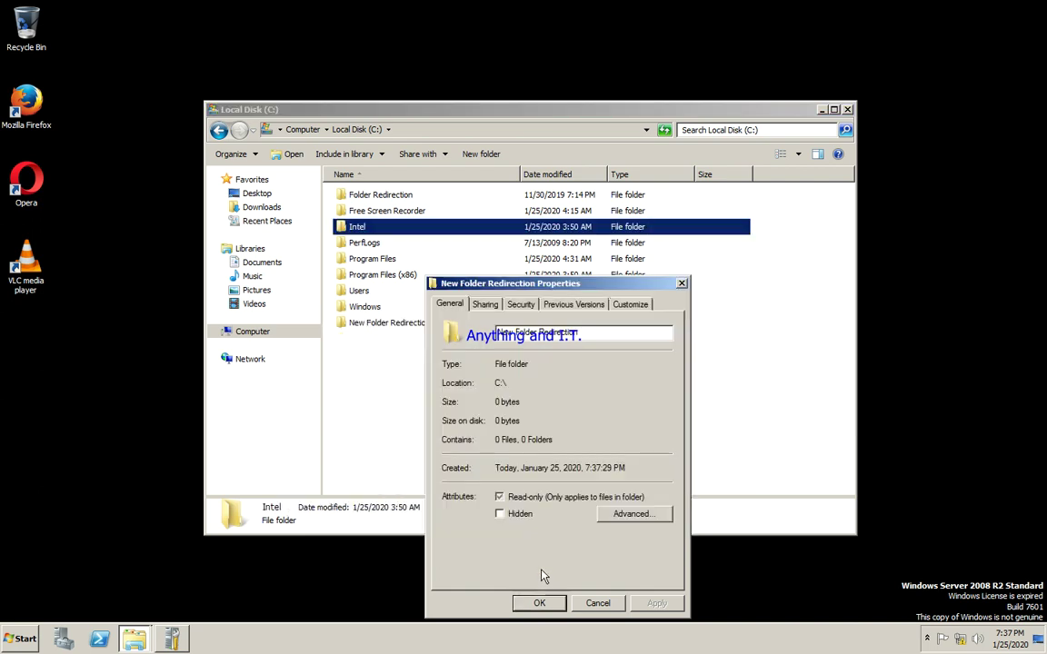
left_click(484, 305)
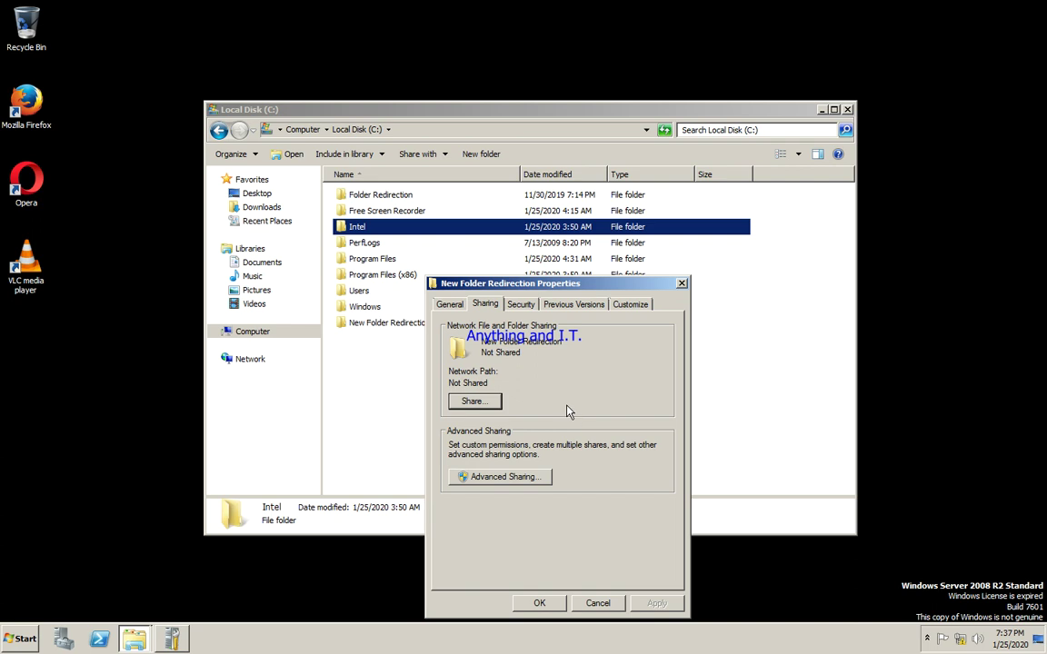
left_click(534, 478)
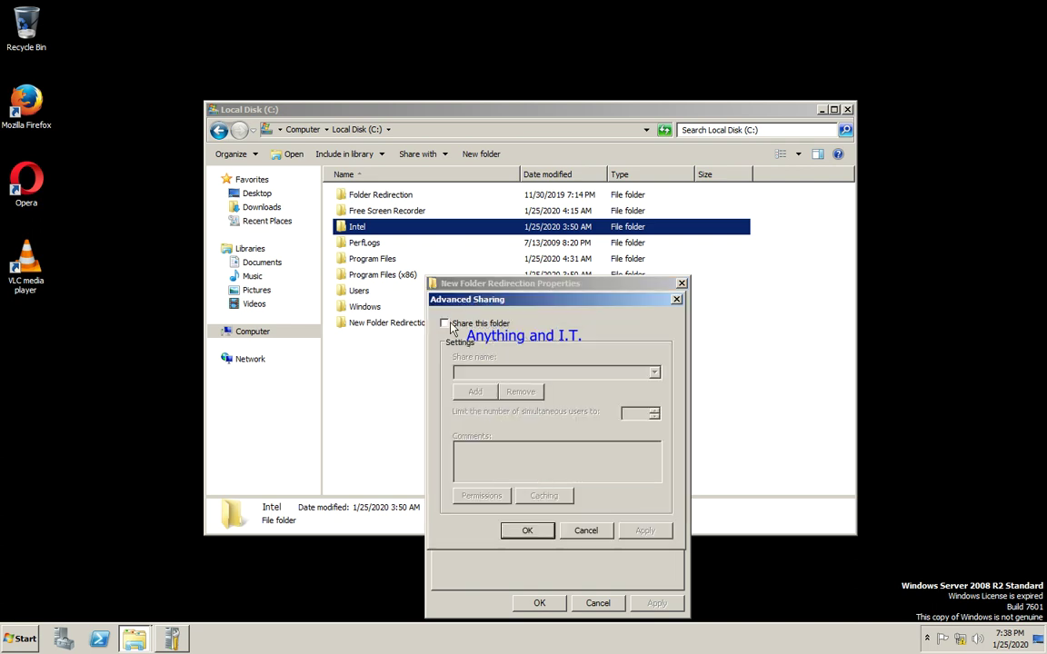
left_click(444, 325)
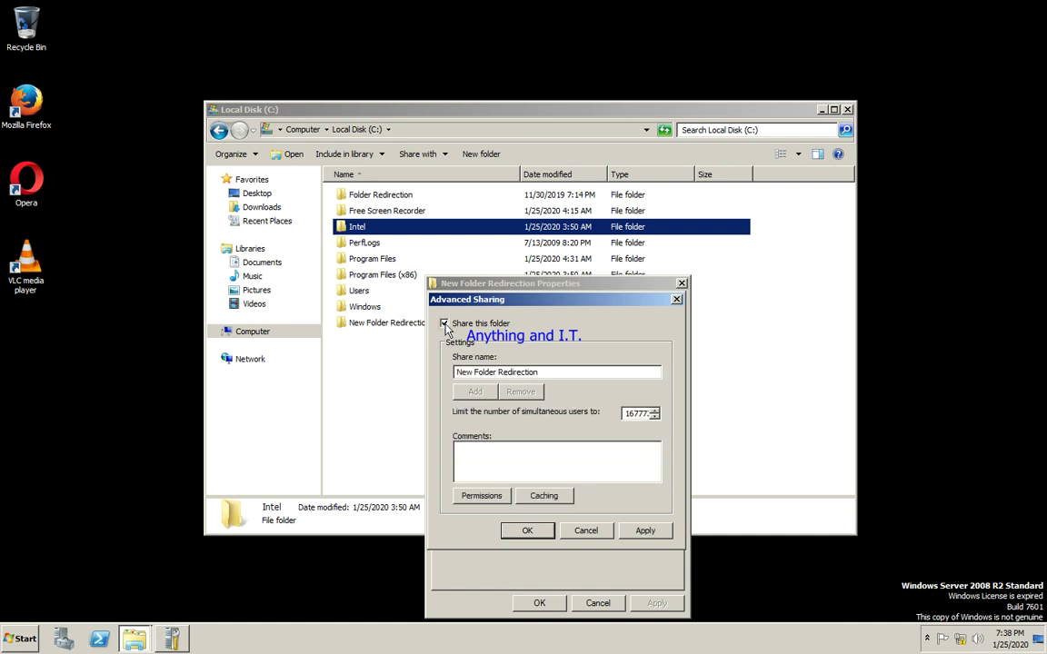
left_click(607, 531)
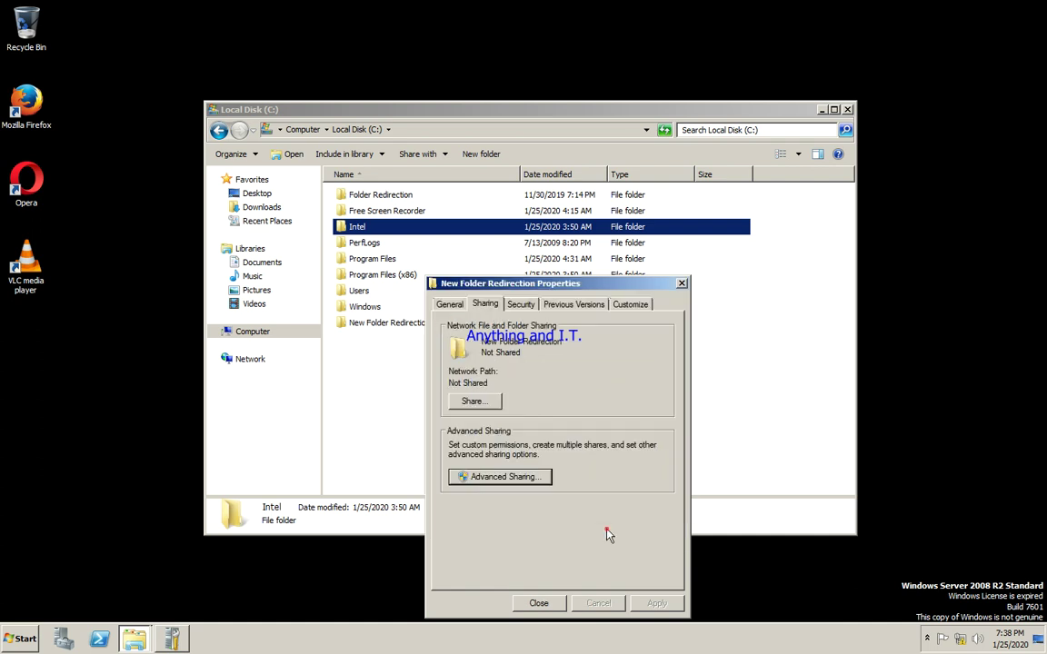
Share the New Folder Redirection folder with Everyone at the Read/Write permission level and close its properties.
left_click(488, 402)
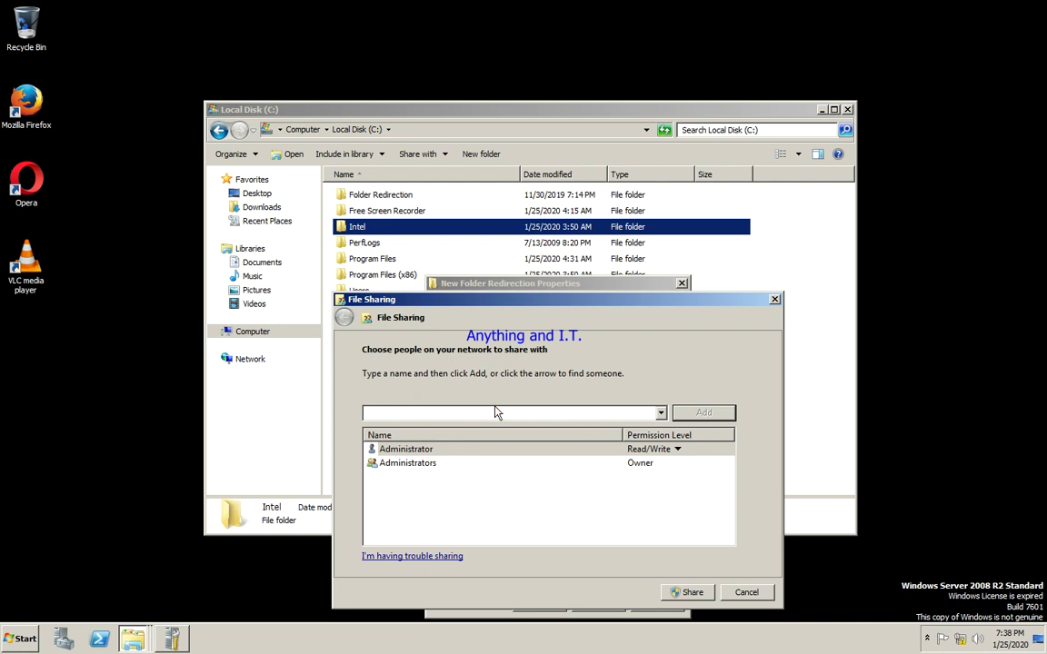
type("Everyone")
left_click(704, 413)
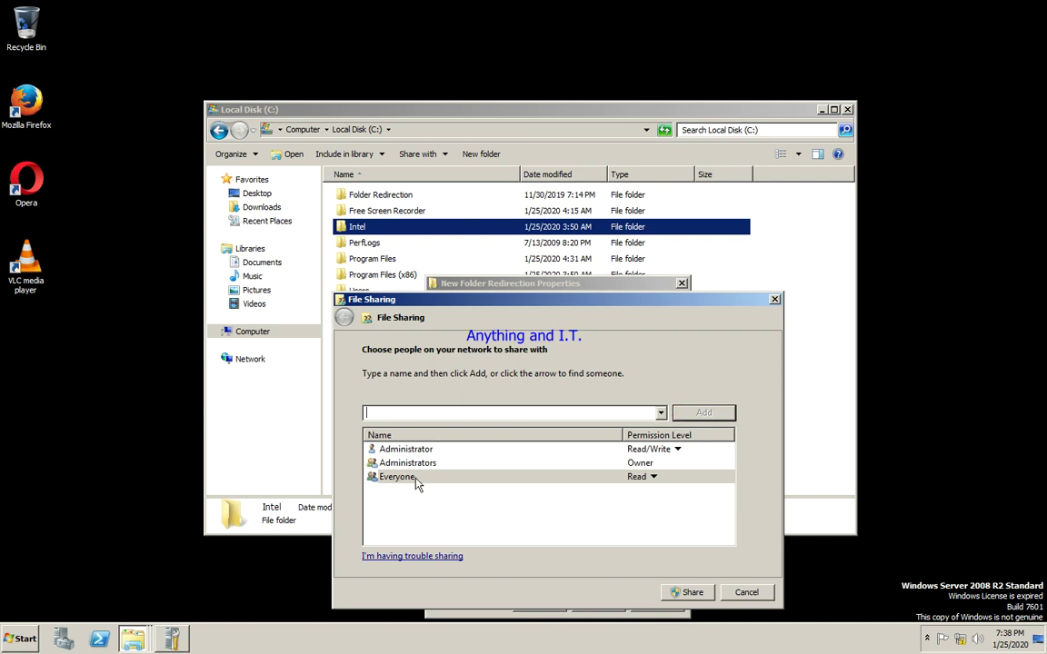
left_click(651, 478)
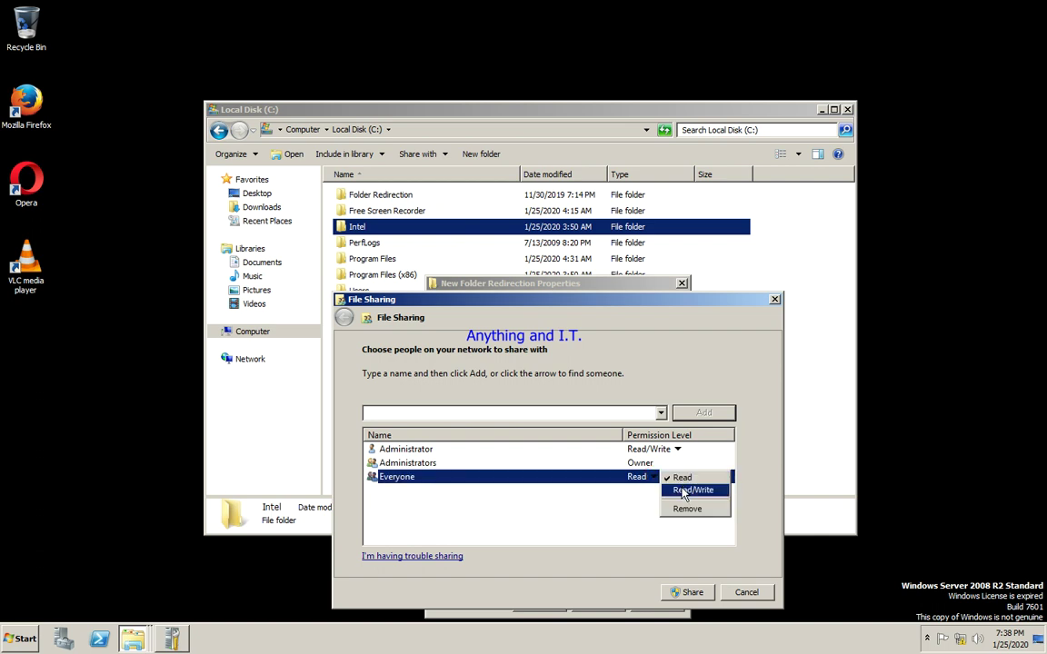
left_click(681, 490)
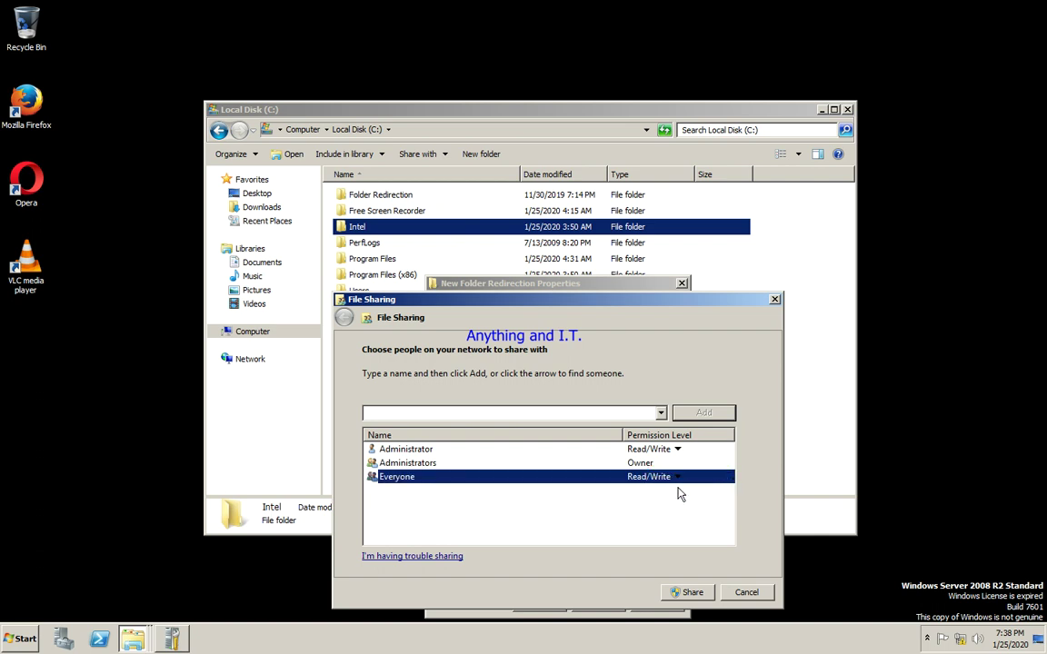
left_click(693, 594)
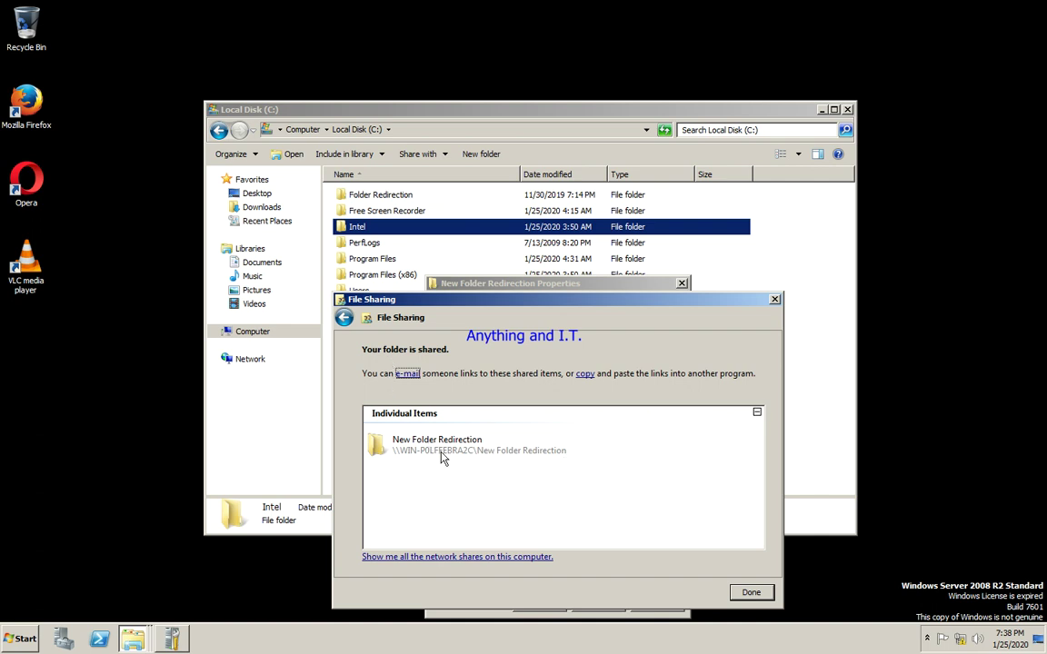
left_click(750, 591)
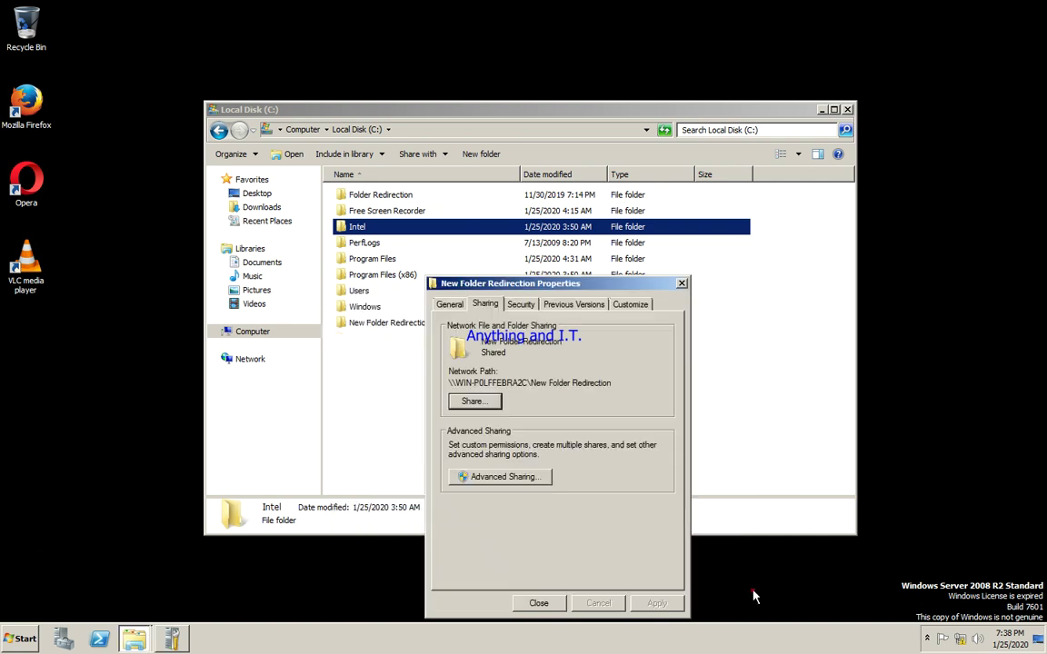
left_click(549, 605)
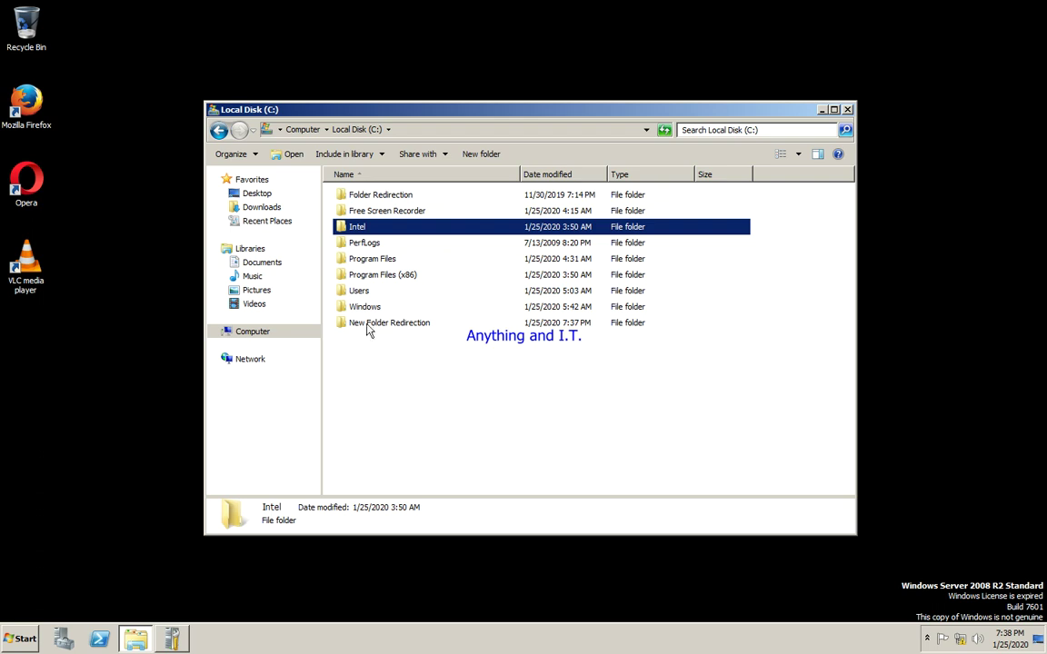
Check the sharing status and network path in the New Folder Redirection folder's properties, and close the file explorer window.
left_click(395, 328)
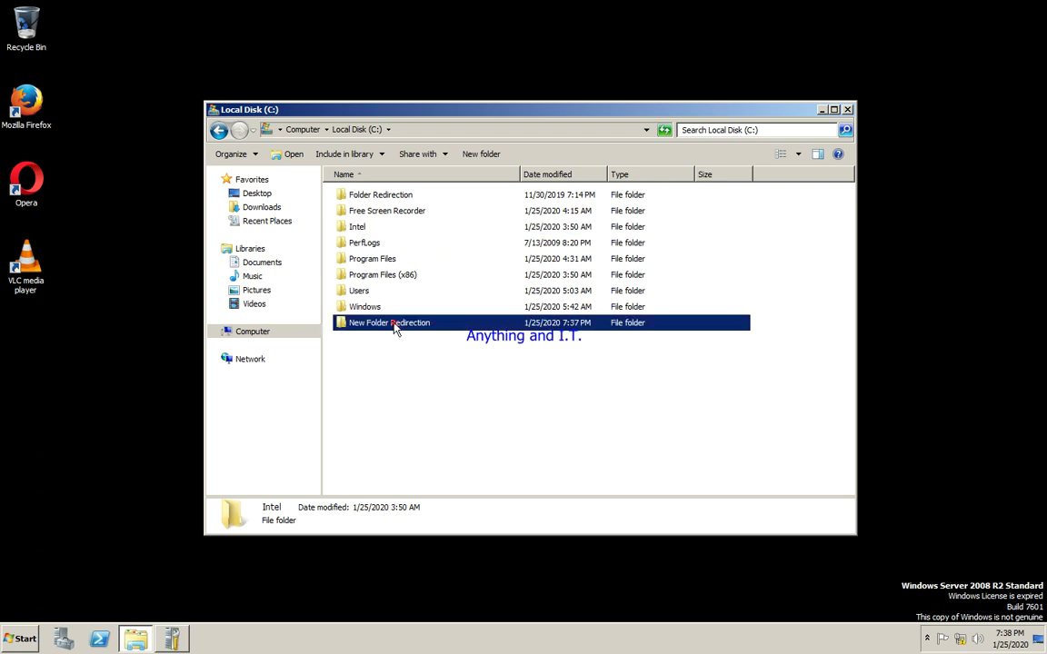
right_click(395, 327)
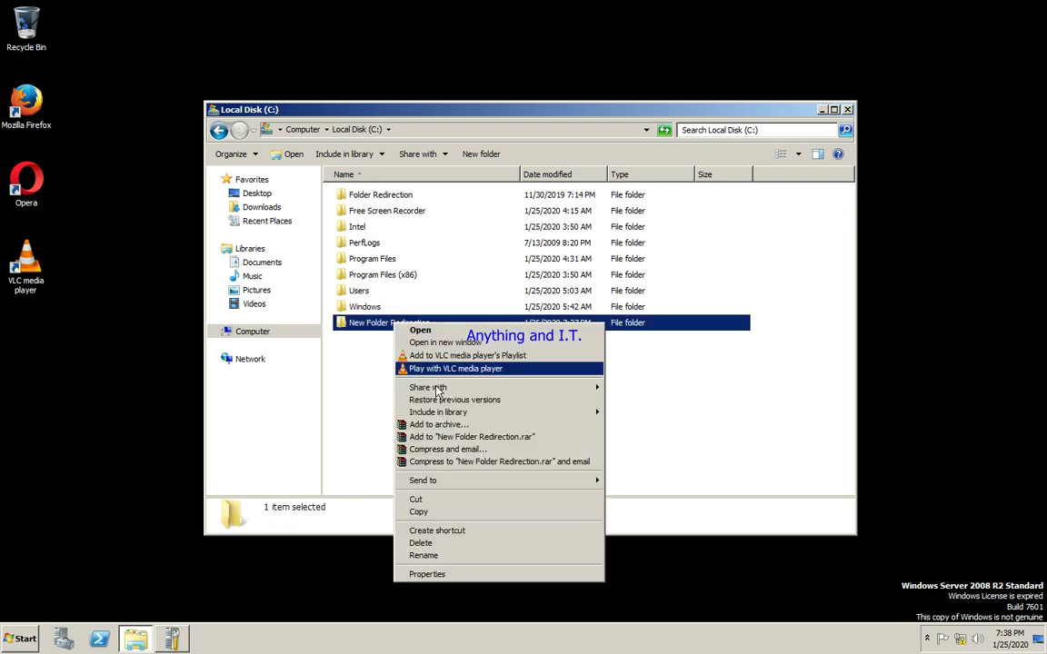
left_click(482, 573)
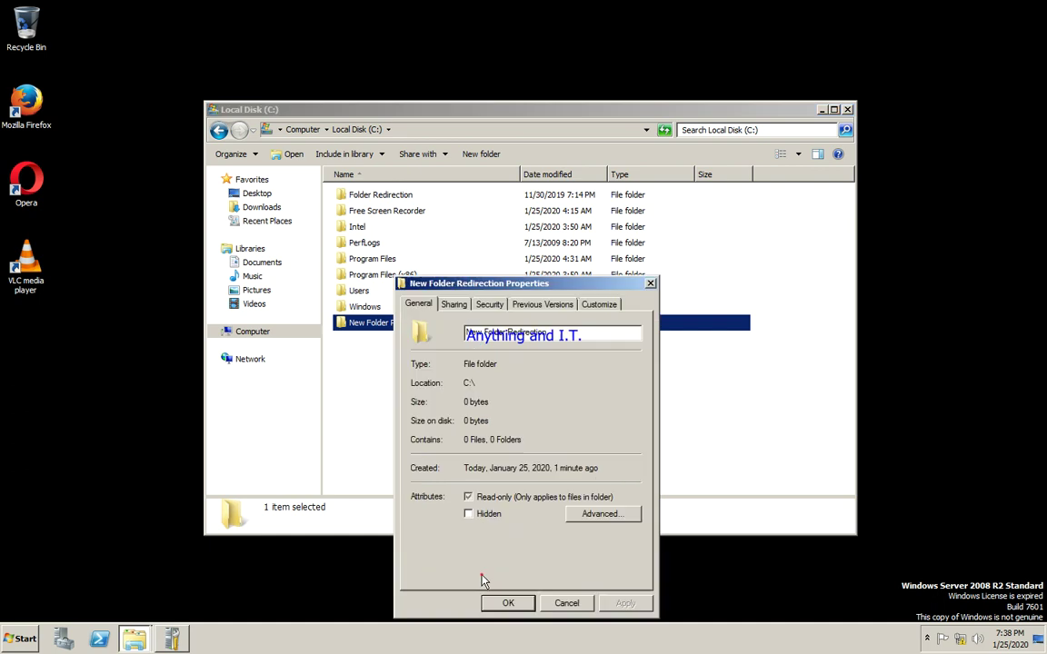
left_click(454, 305)
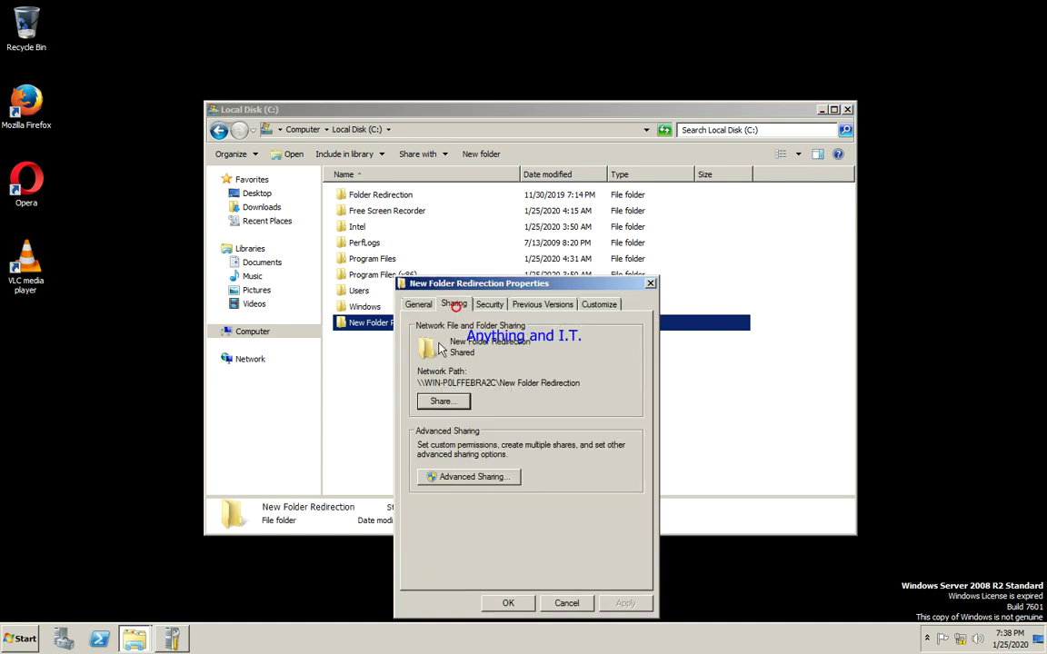
left_click(526, 605)
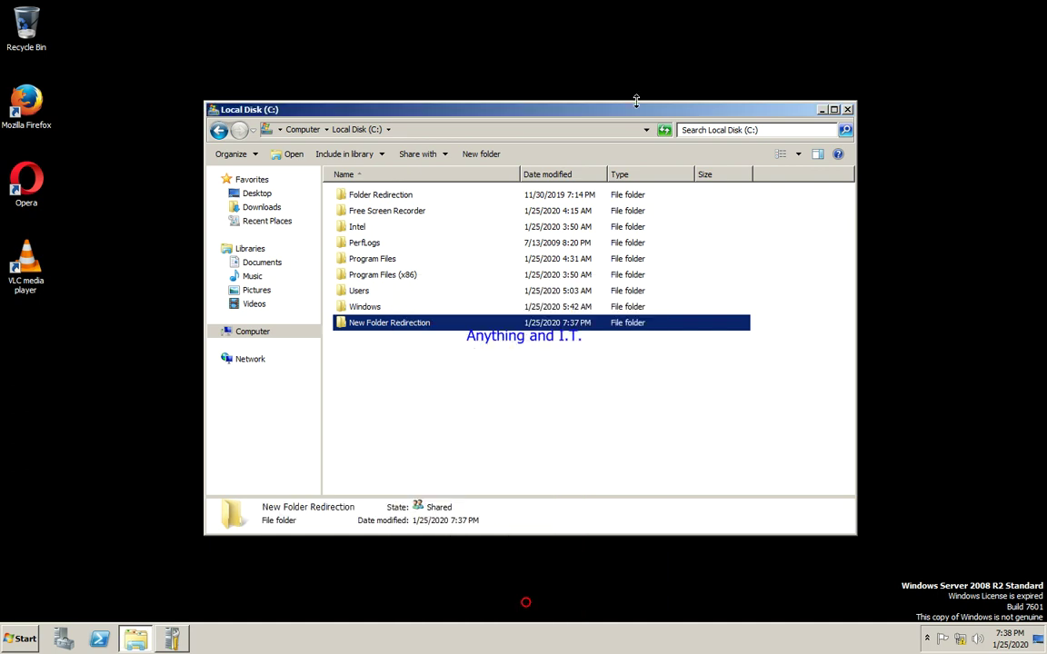
left_click(846, 110)
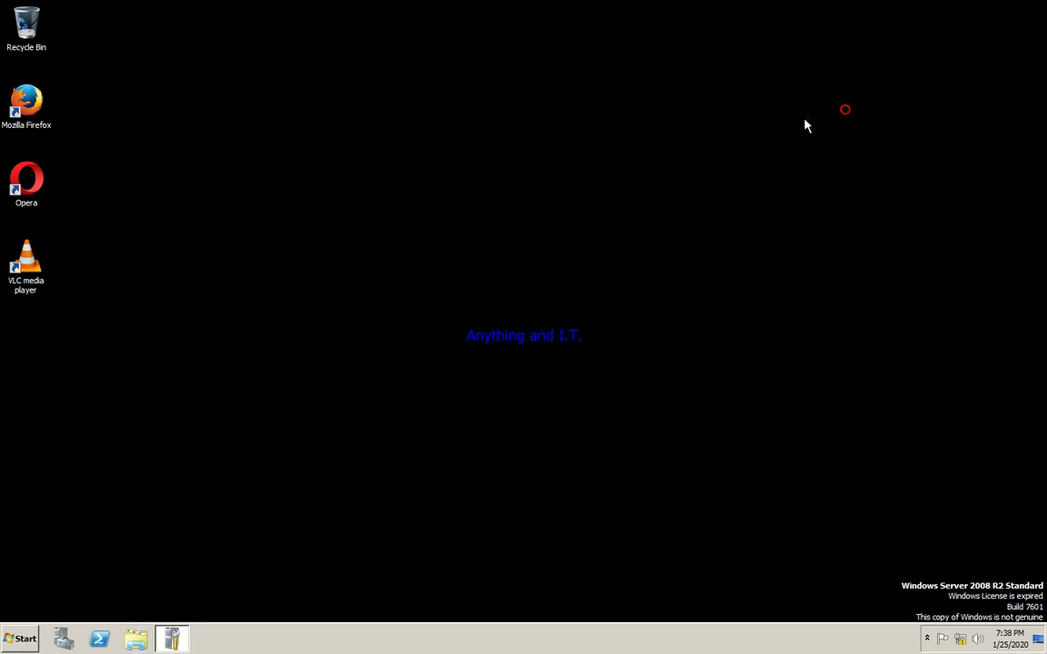
Switch to Server Manager in full-screen view and expand Group Policy Management under Features down to the contents of the anythingIT.com domain.
left_click(63, 639)
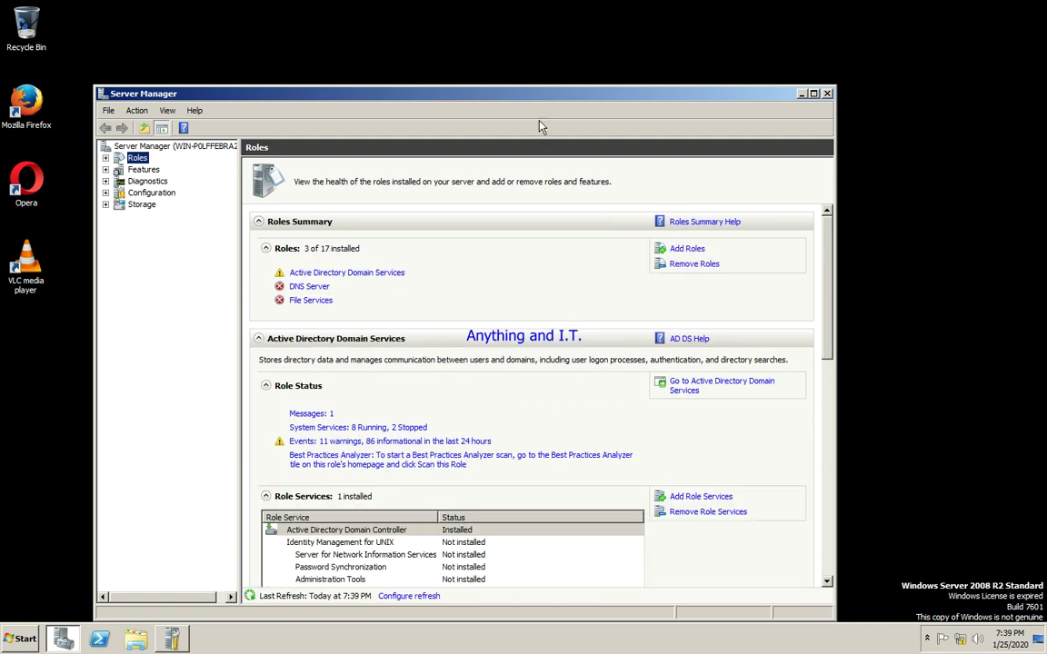
left_click(814, 94)
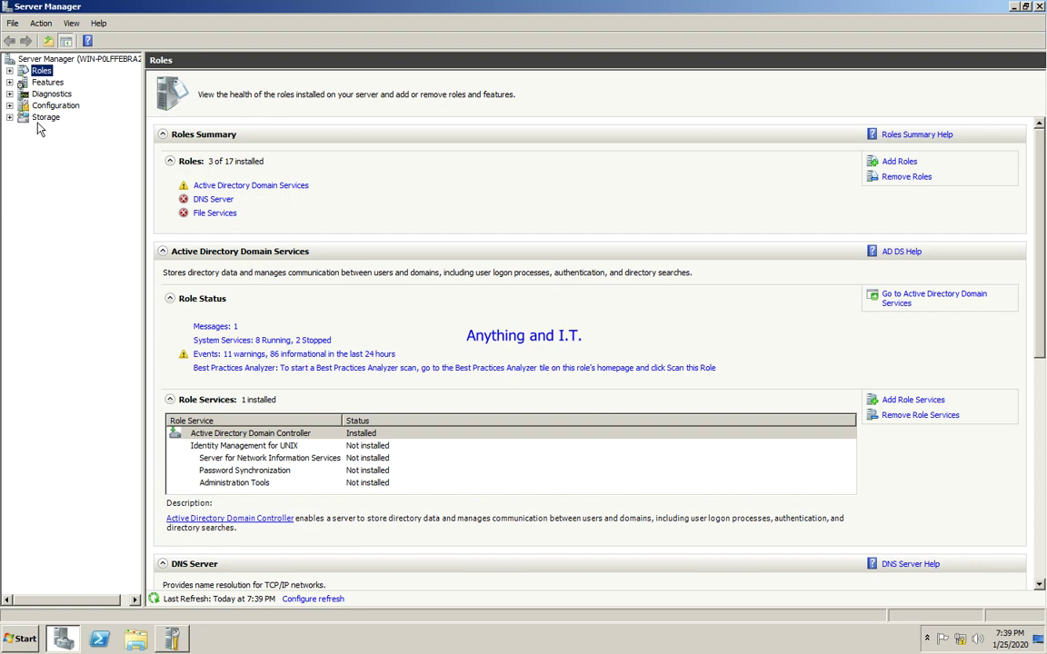
left_click(9, 81)
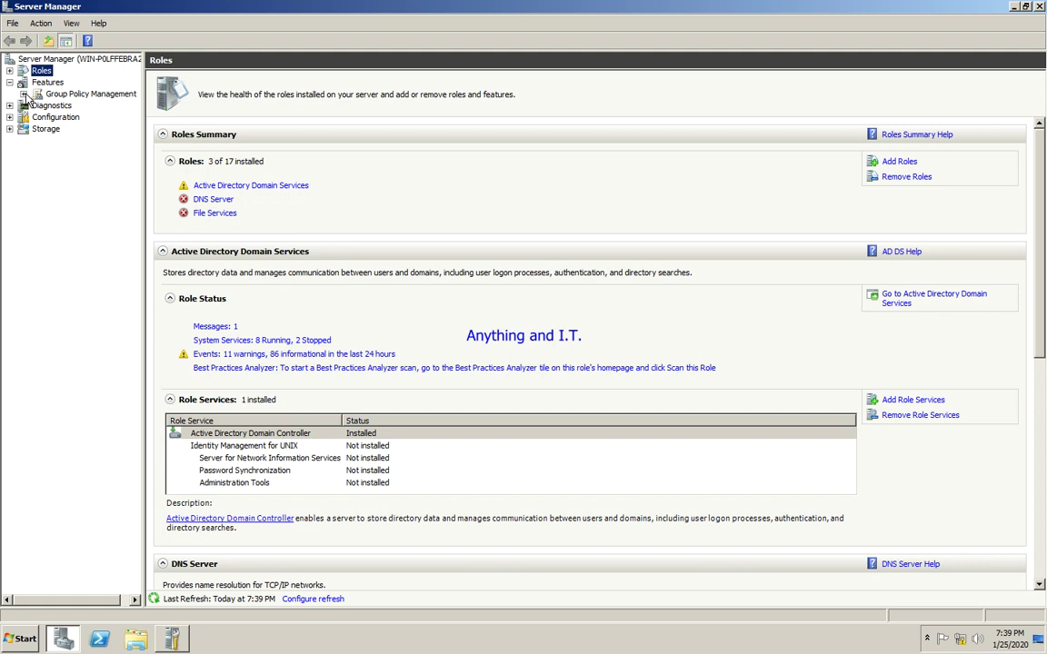
left_click(24, 93)
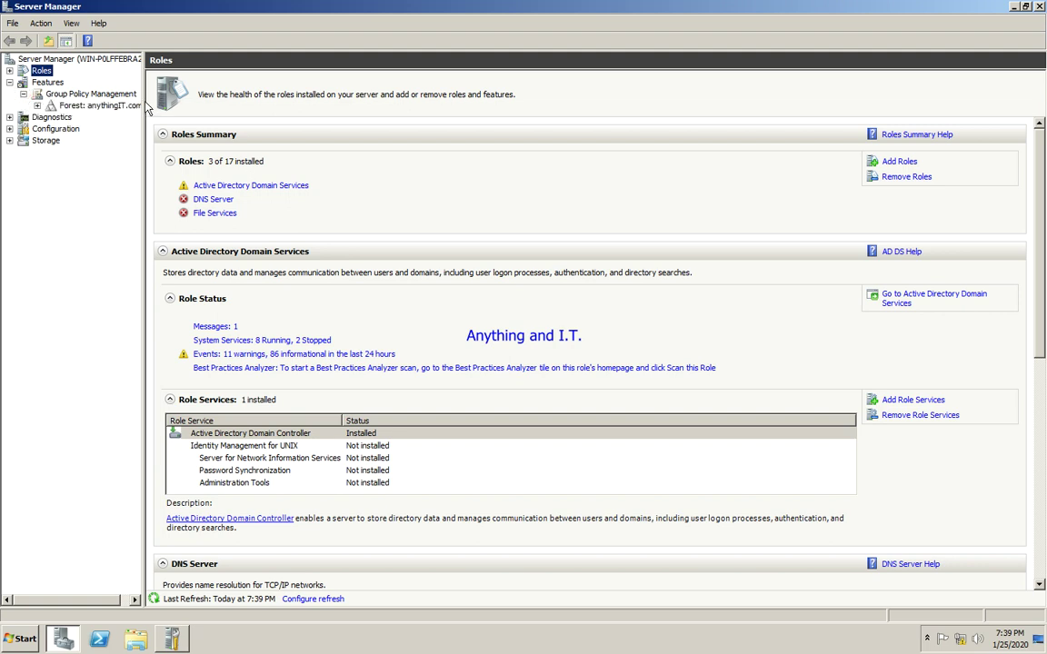
left_click(339, 108)
left_click_drag(212, 104, 263, 104)
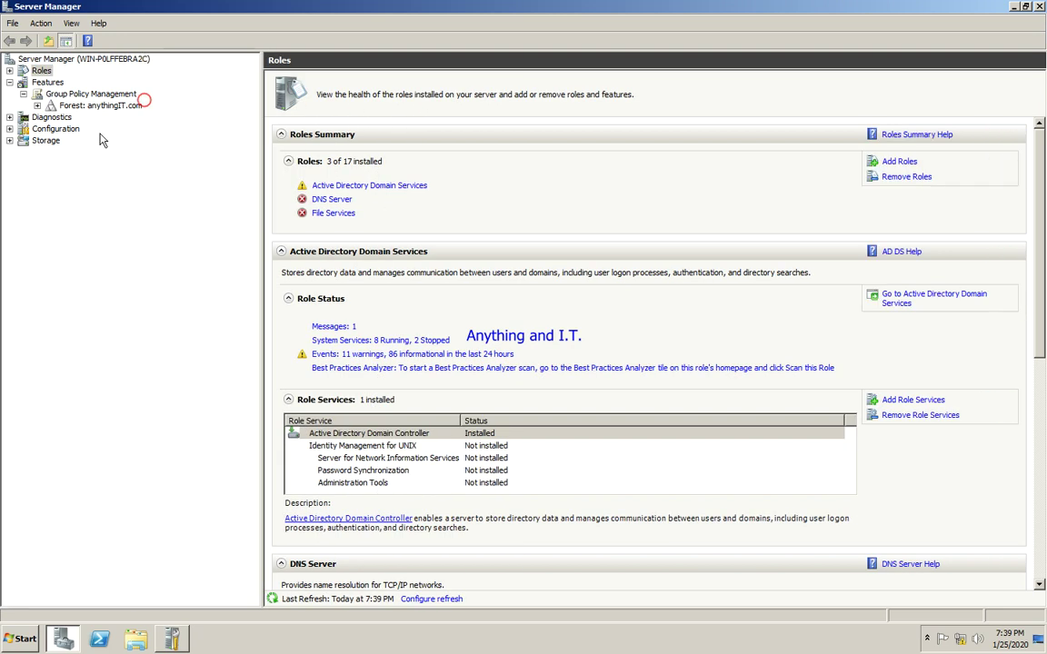
left_click(36, 106)
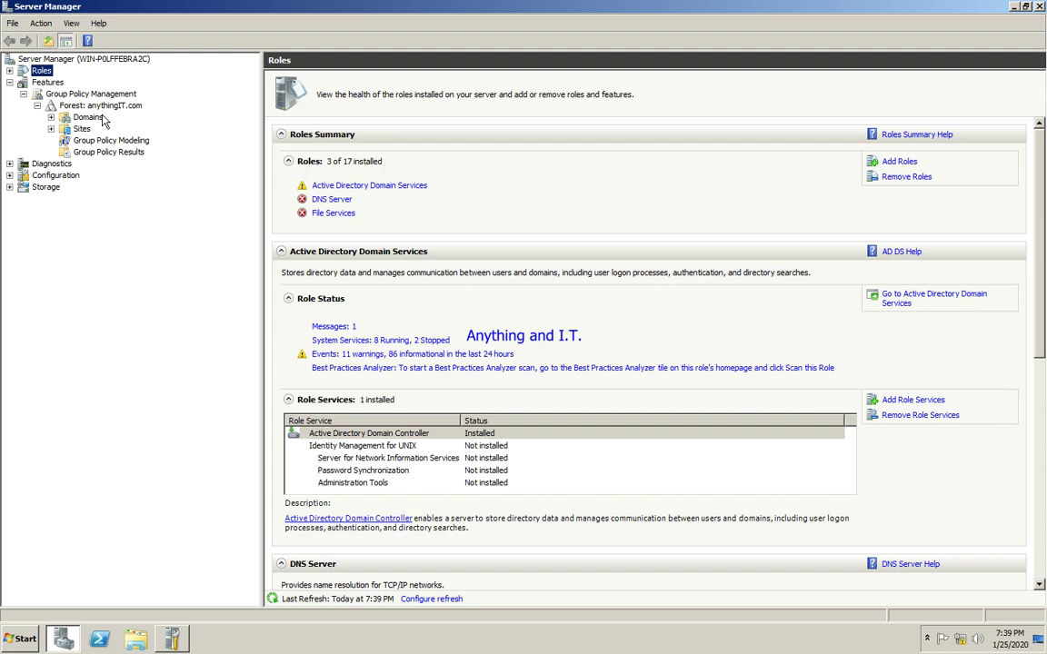
left_click(51, 117)
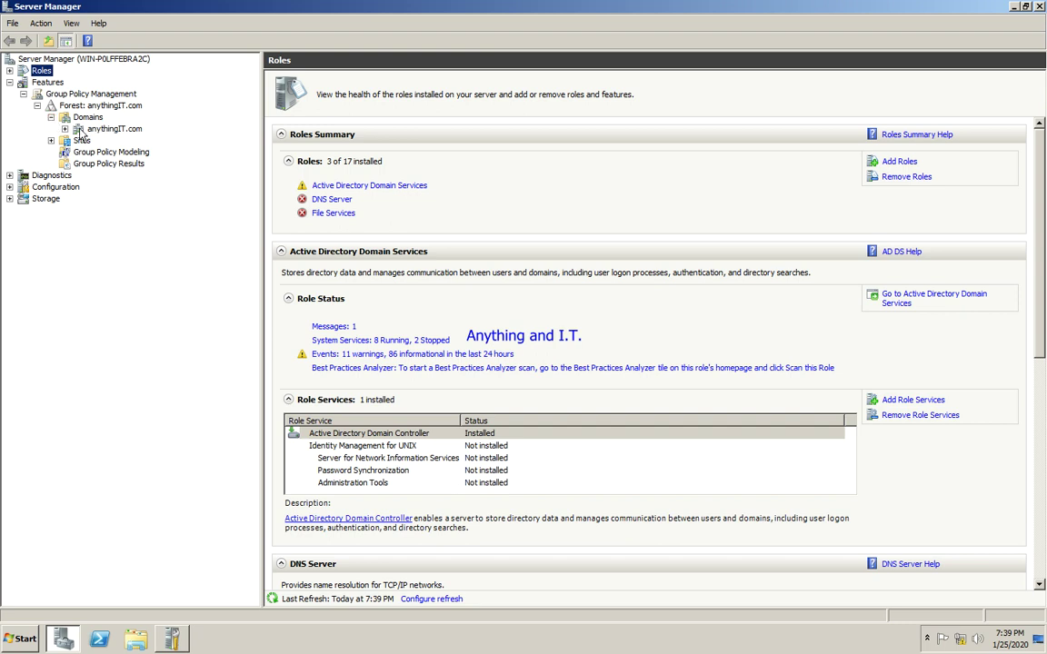
left_click(64, 129)
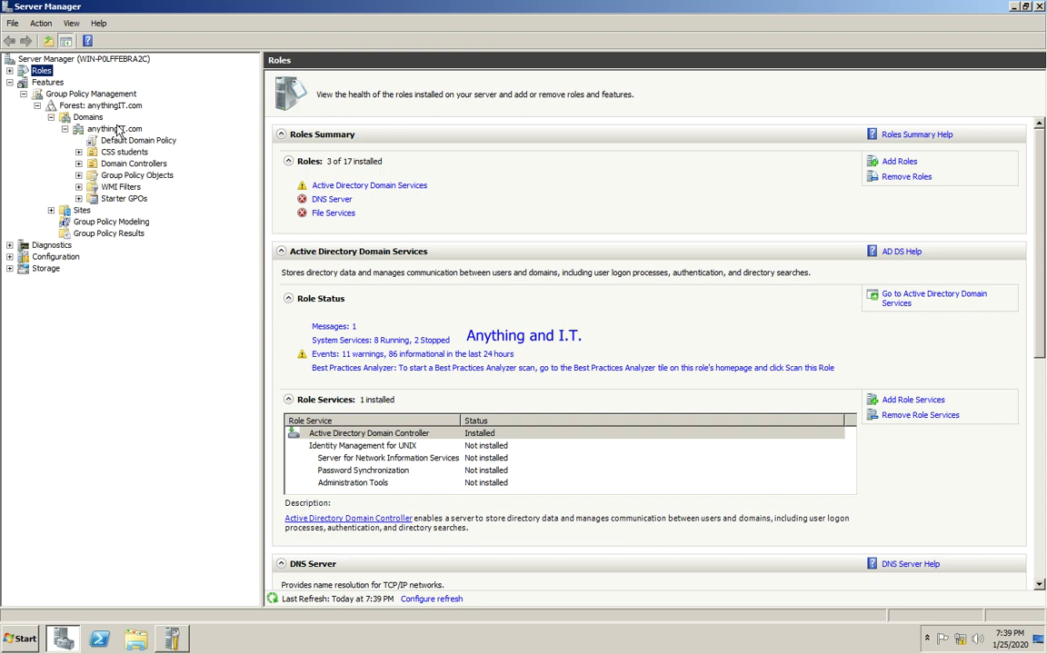
Create a GPO named New Folder Redirection in the anythingIT.com domain and link it there.
left_click(116, 129)
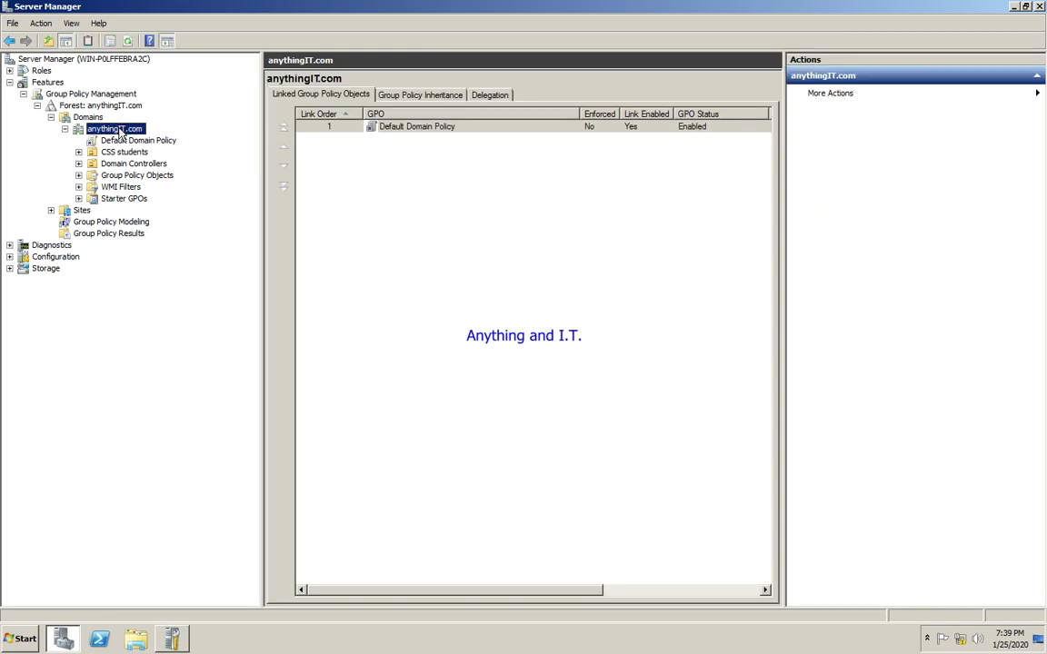
right_click(119, 133)
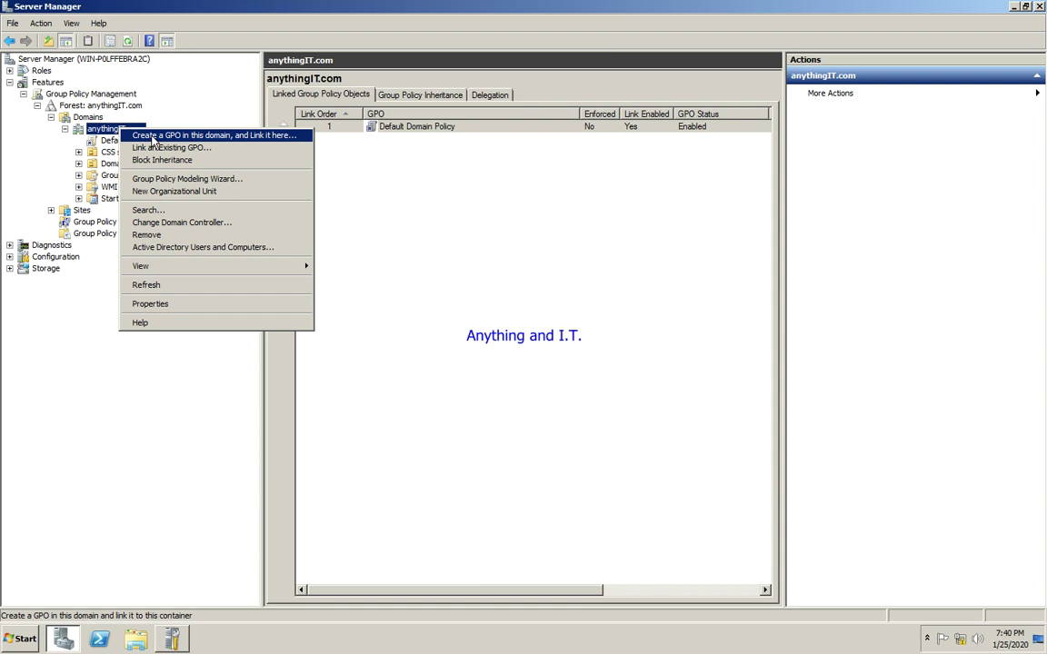
left_click(152, 136)
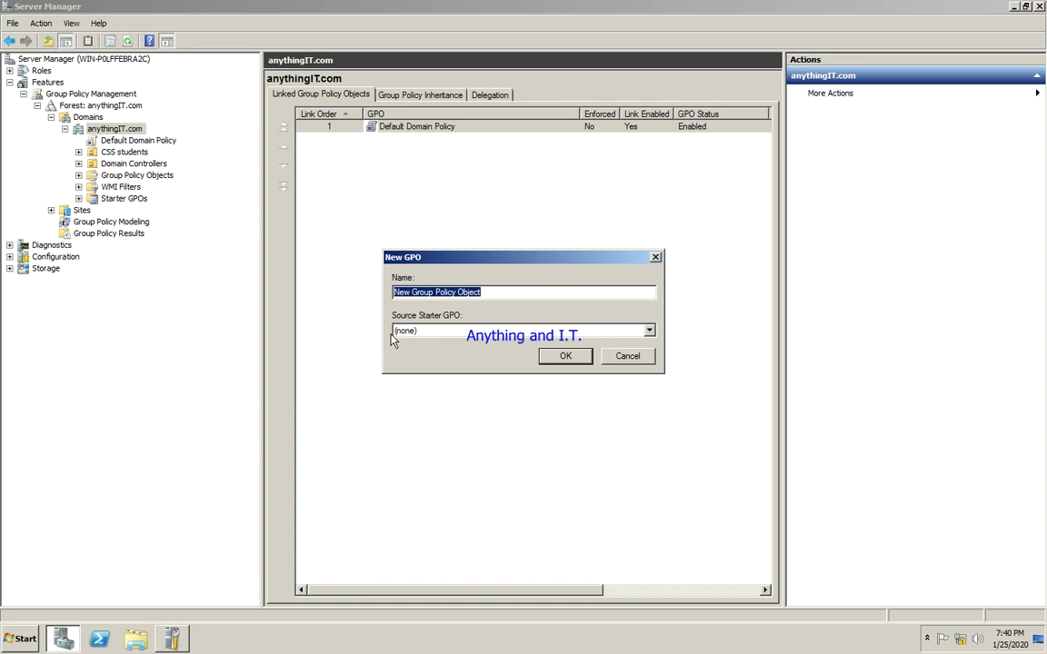
type("New Folder Redirection")
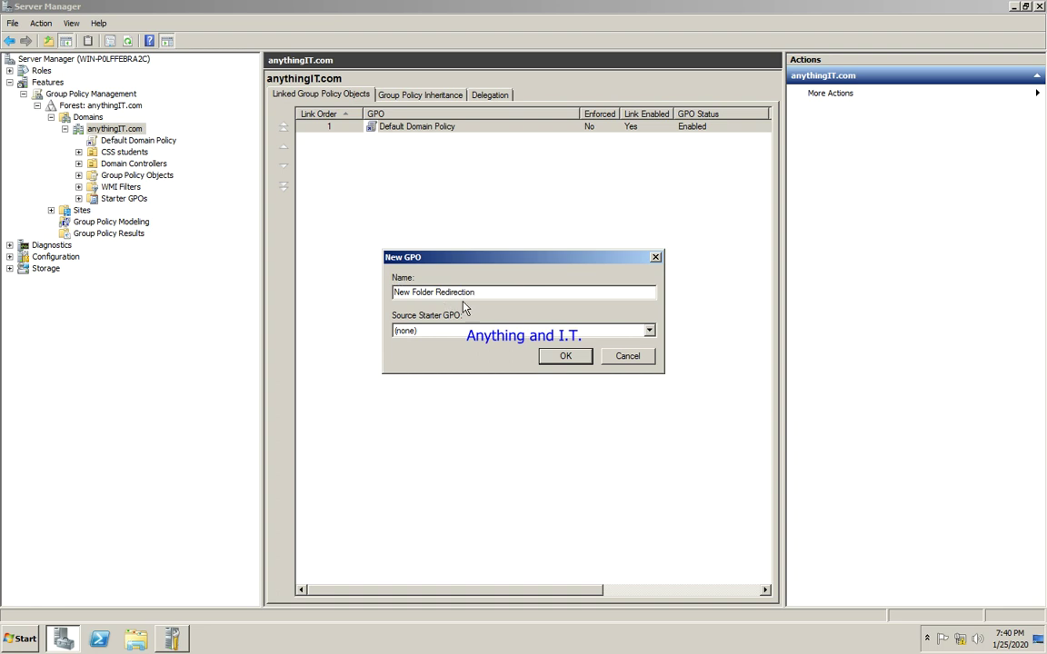
left_click(562, 356)
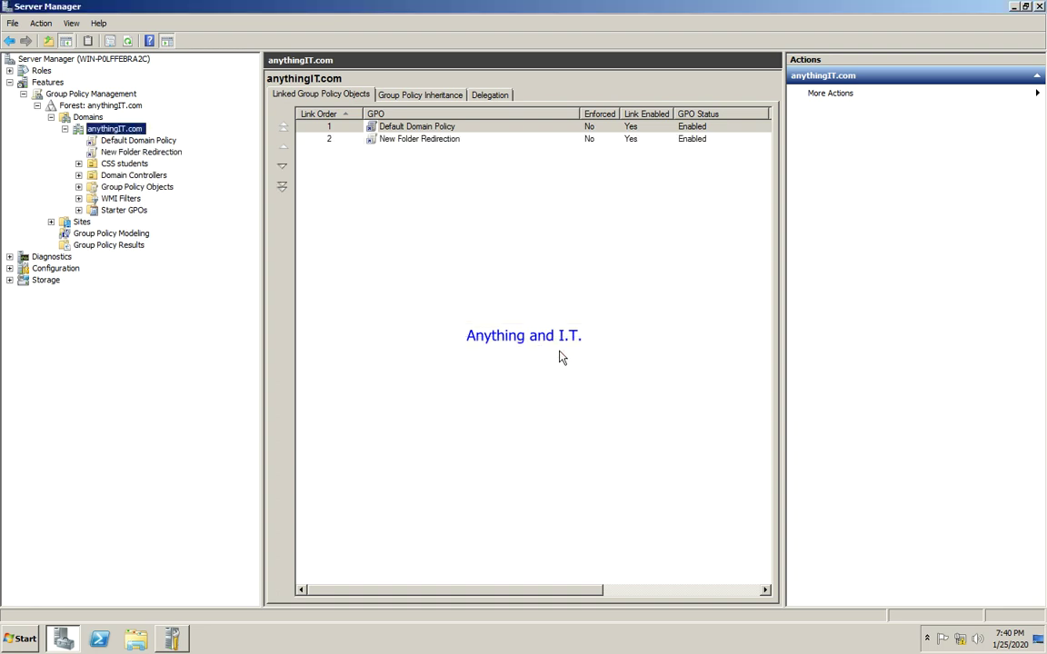
Open the New Folder Redirection GPO in the Group Policy Management Editor.
left_click(138, 151)
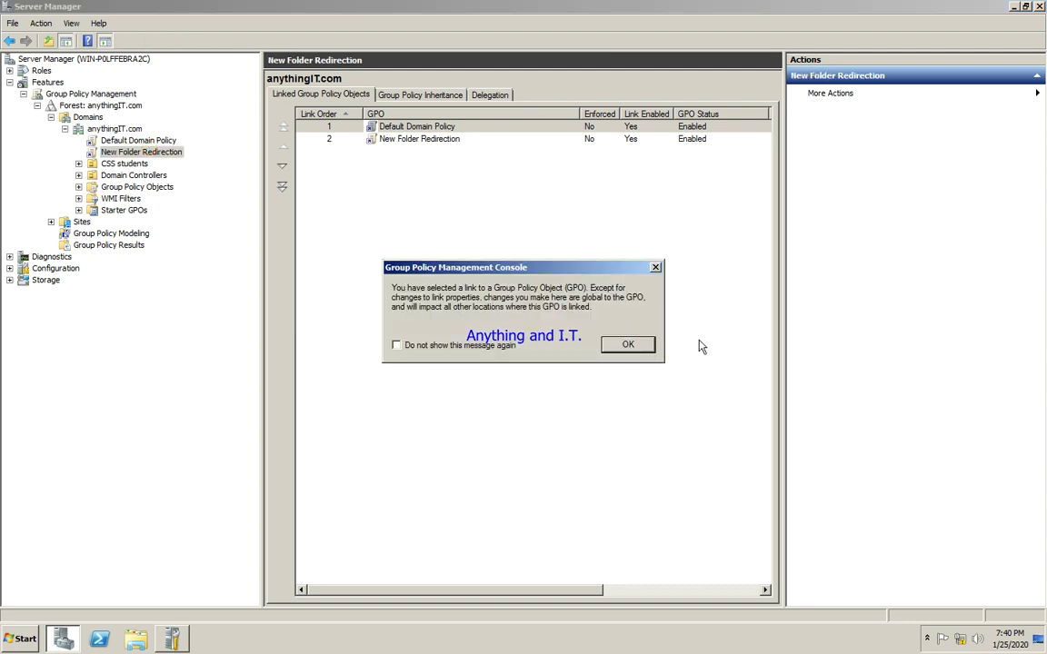
left_click(626, 346)
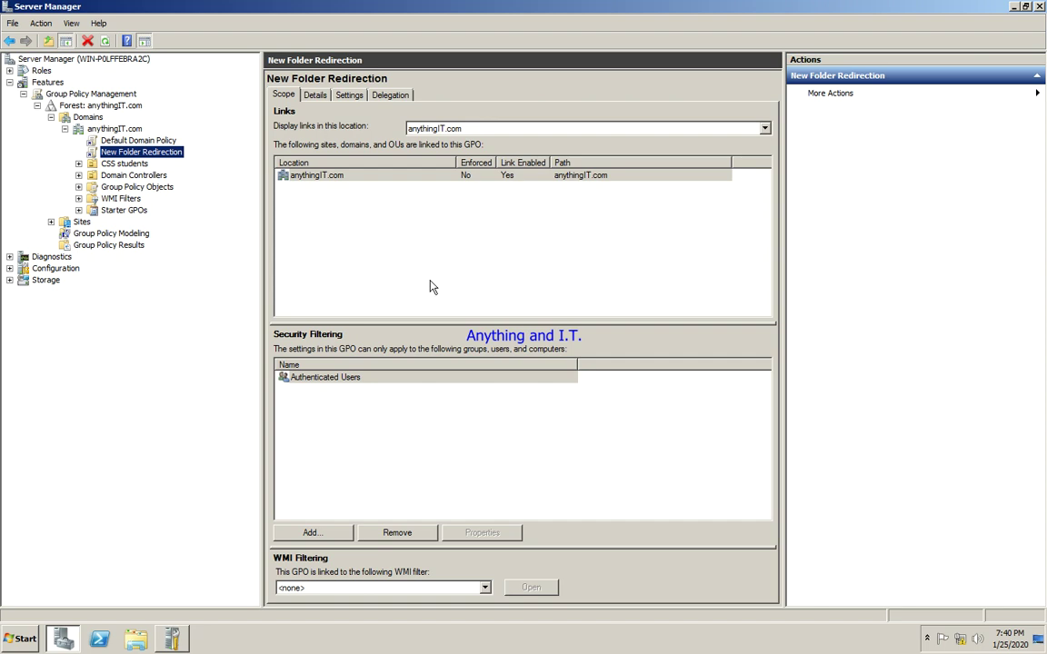
right_click(152, 156)
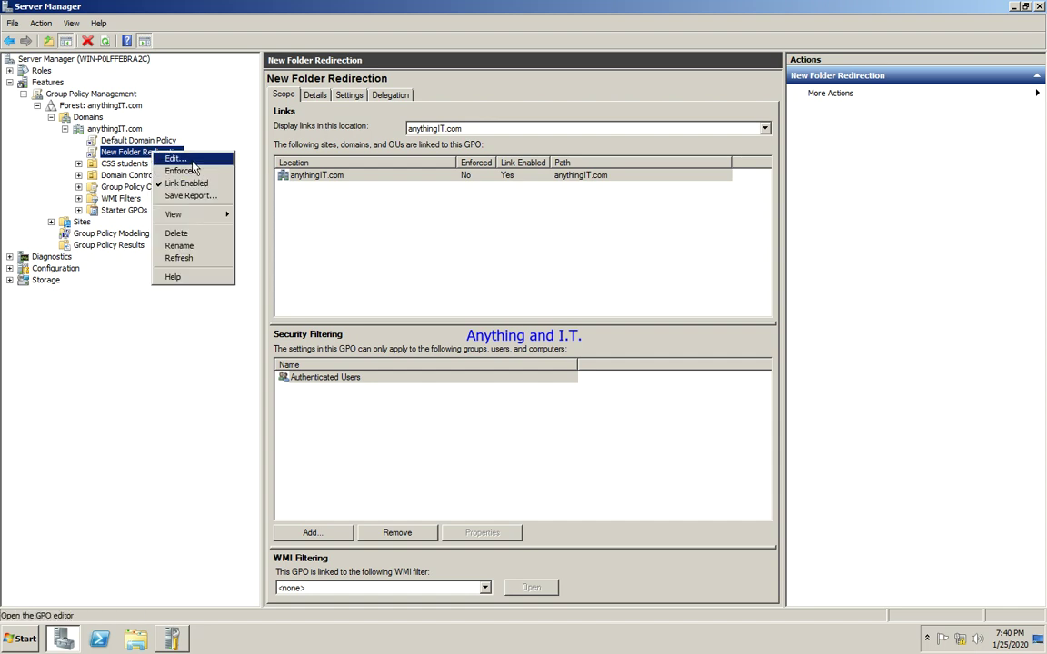
left_click(177, 150)
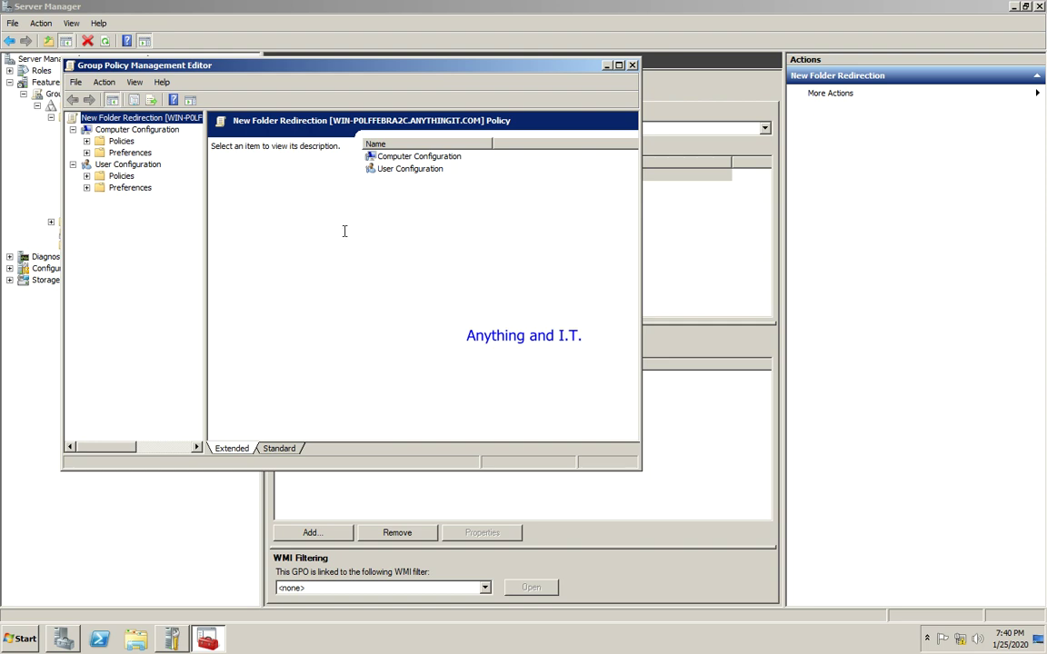
Open the Folder Redirection node in the Windows Settings policies of User Configuration.
double_click(414, 173)
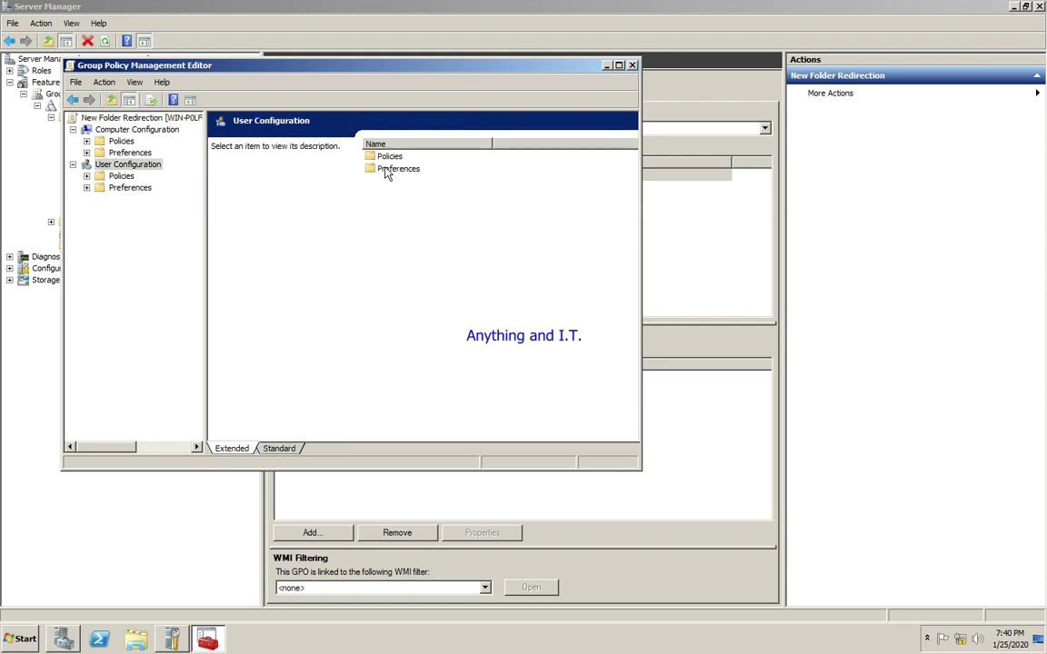
double_click(387, 159)
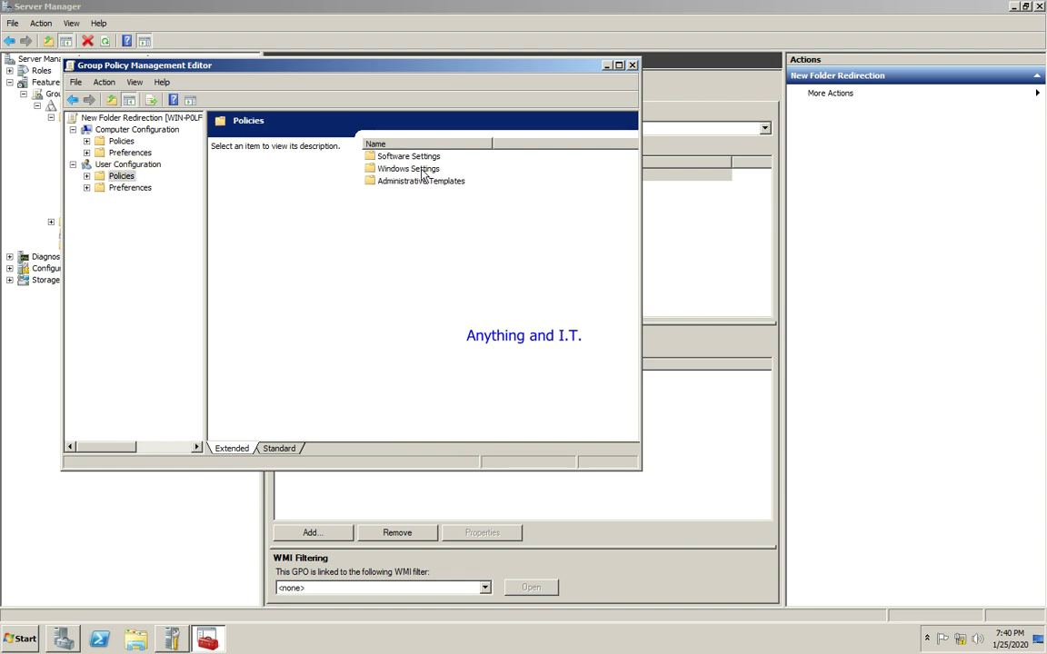
double_click(422, 173)
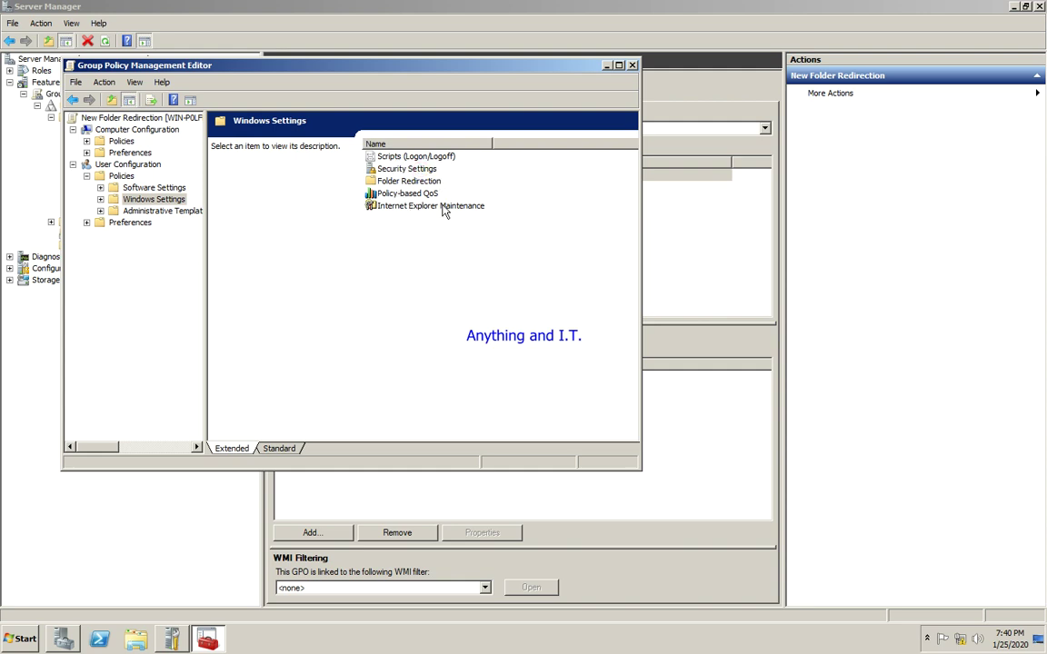
double_click(415, 182)
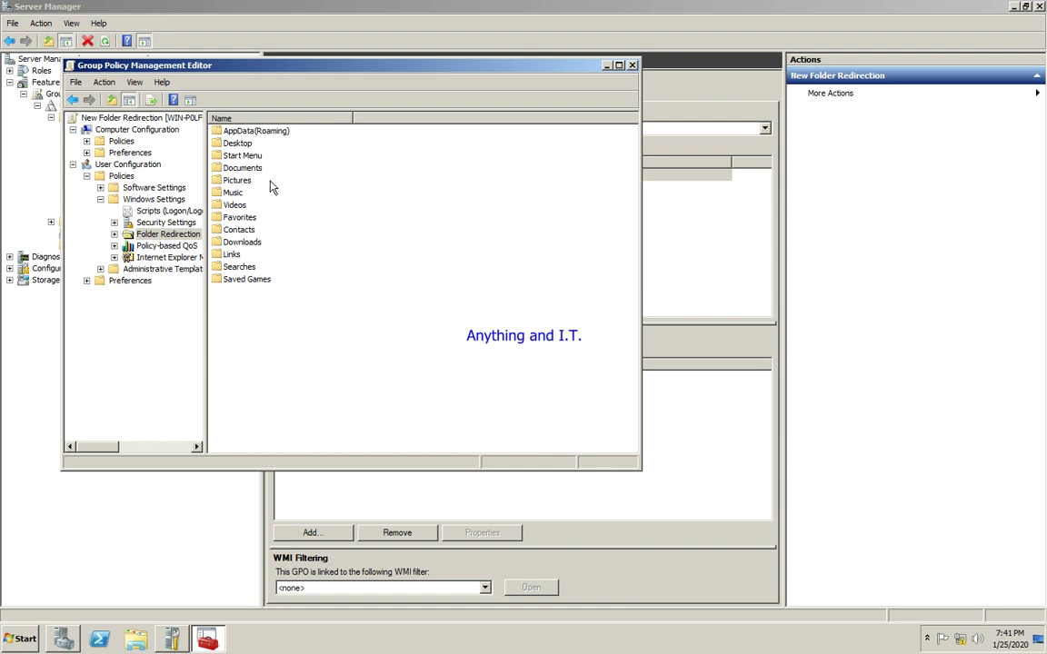
Set the Desktop folder's redirection setting to Basic - Redirect everyone's folder to the same location.
left_click(242, 147)
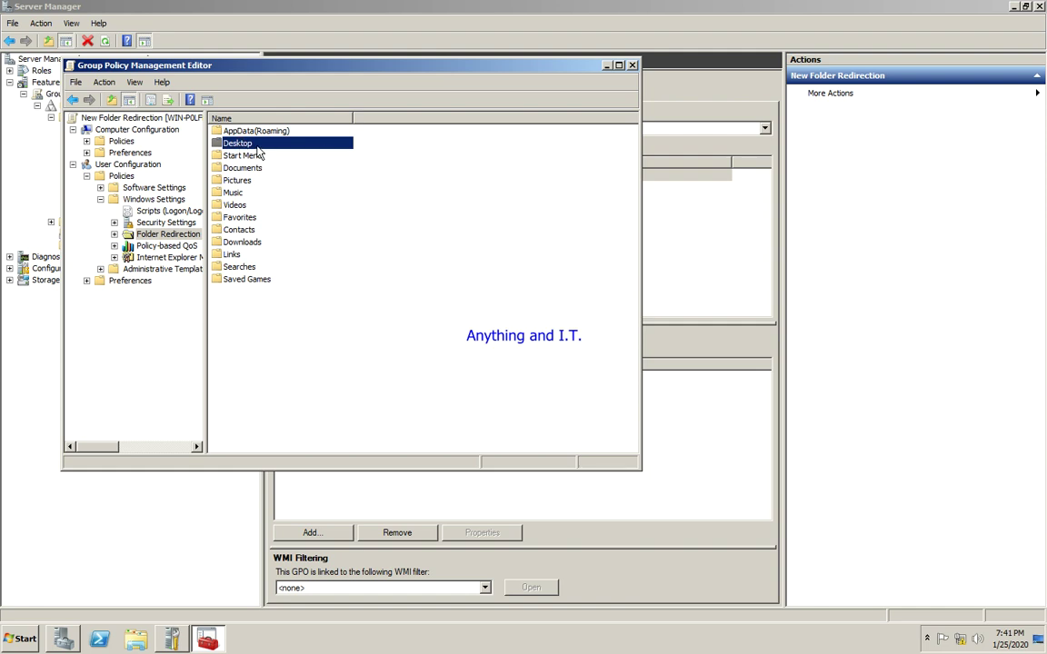
right_click(258, 155)
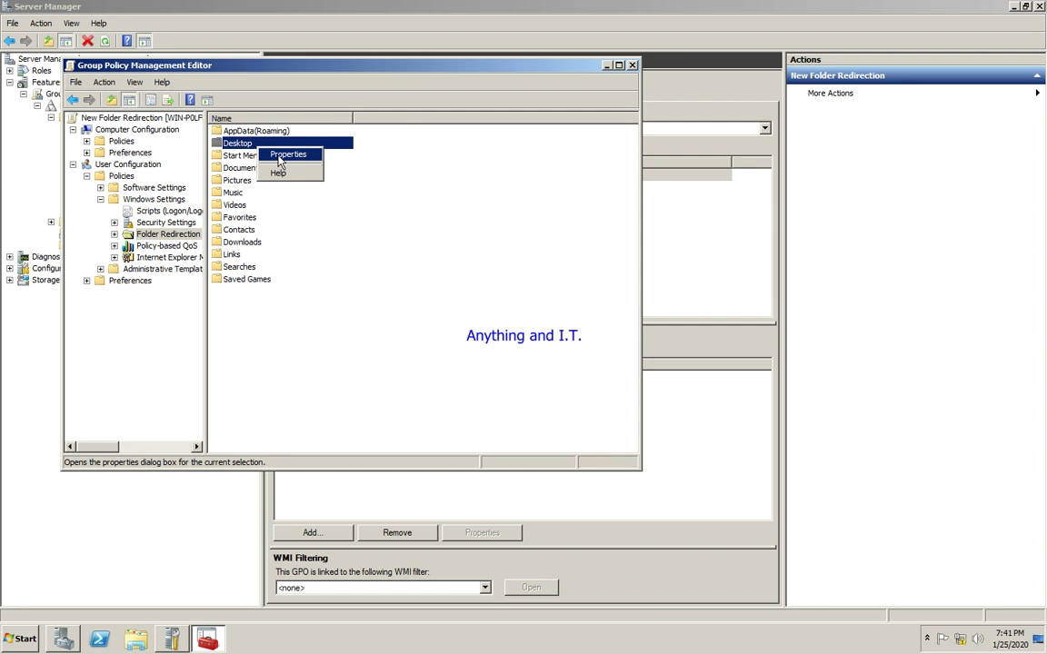
left_click(279, 157)
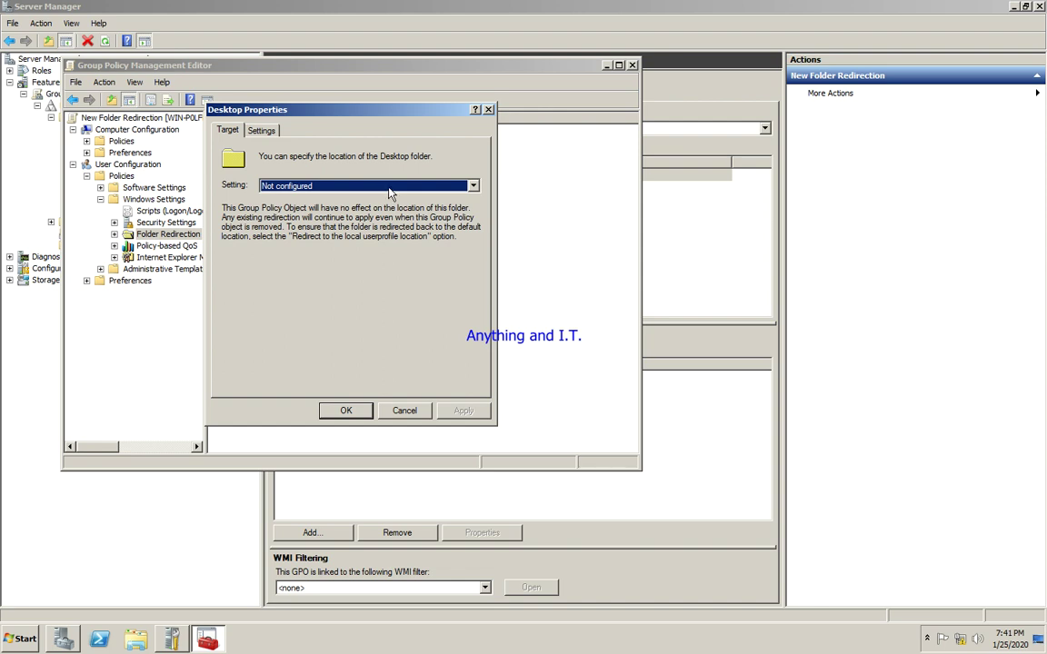
left_click(473, 186)
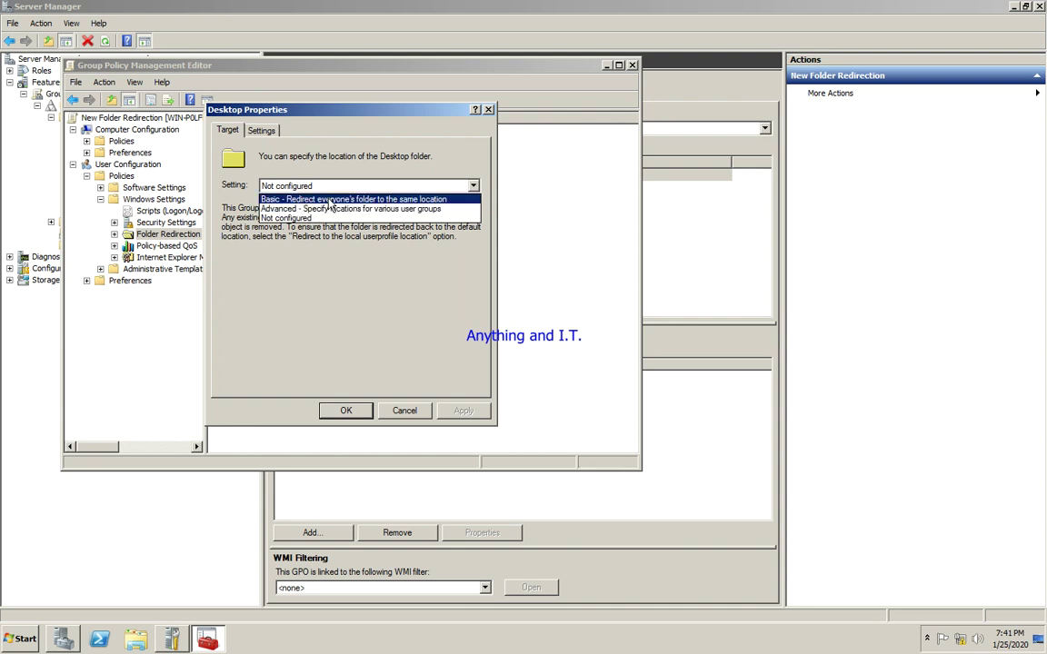
left_click(396, 200)
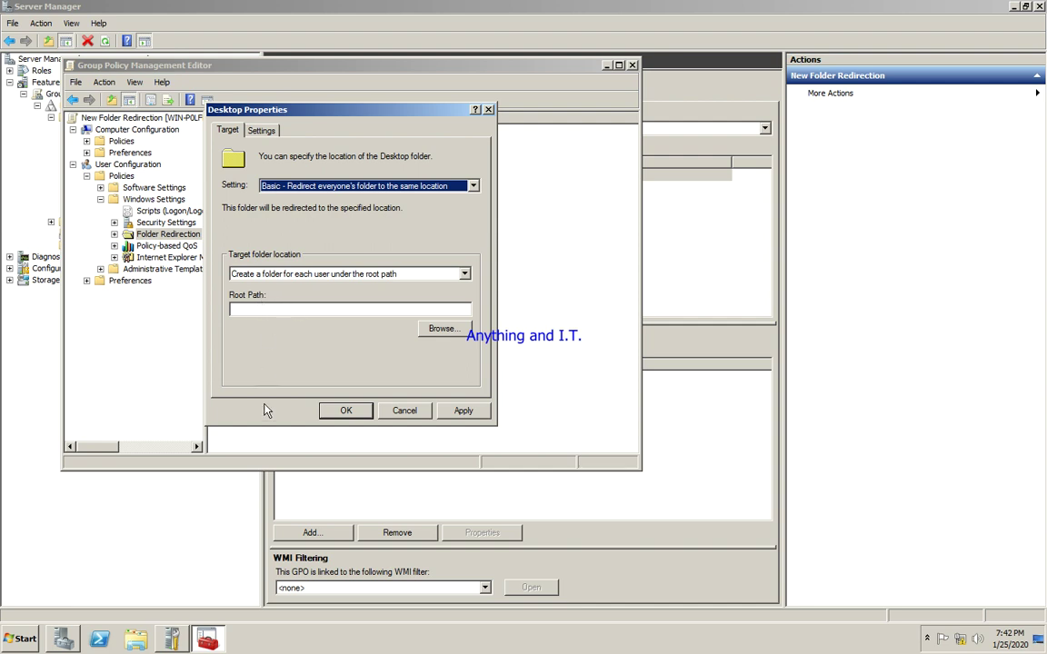
Switch to Windows Explorer and open the sharing properties of the New Folder Redirection folder on drive C:.
left_click(133, 641)
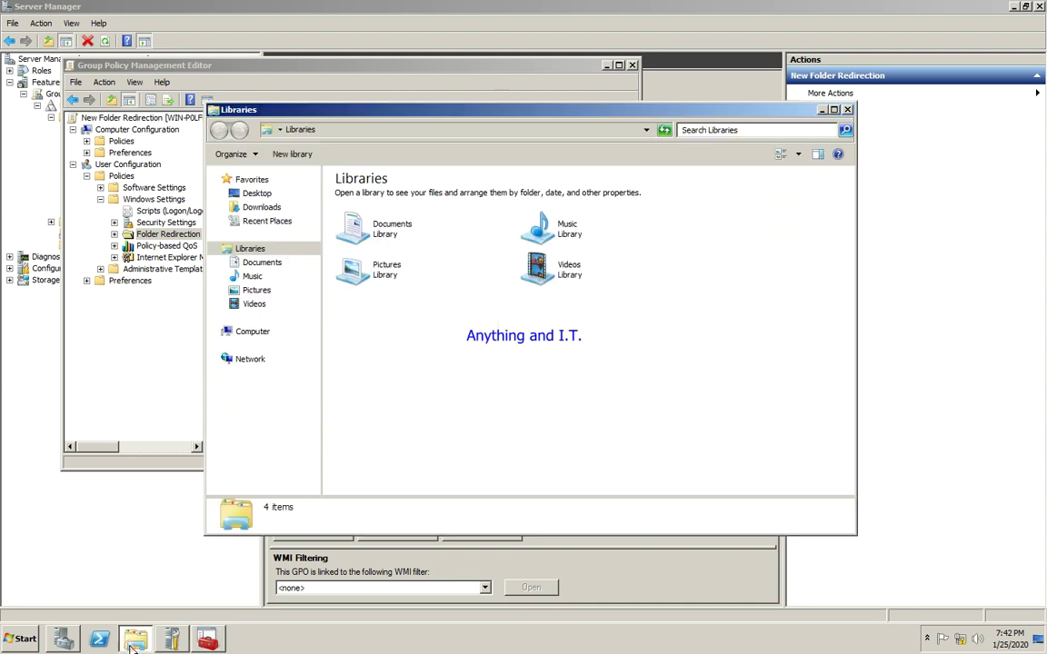
left_click(254, 331)
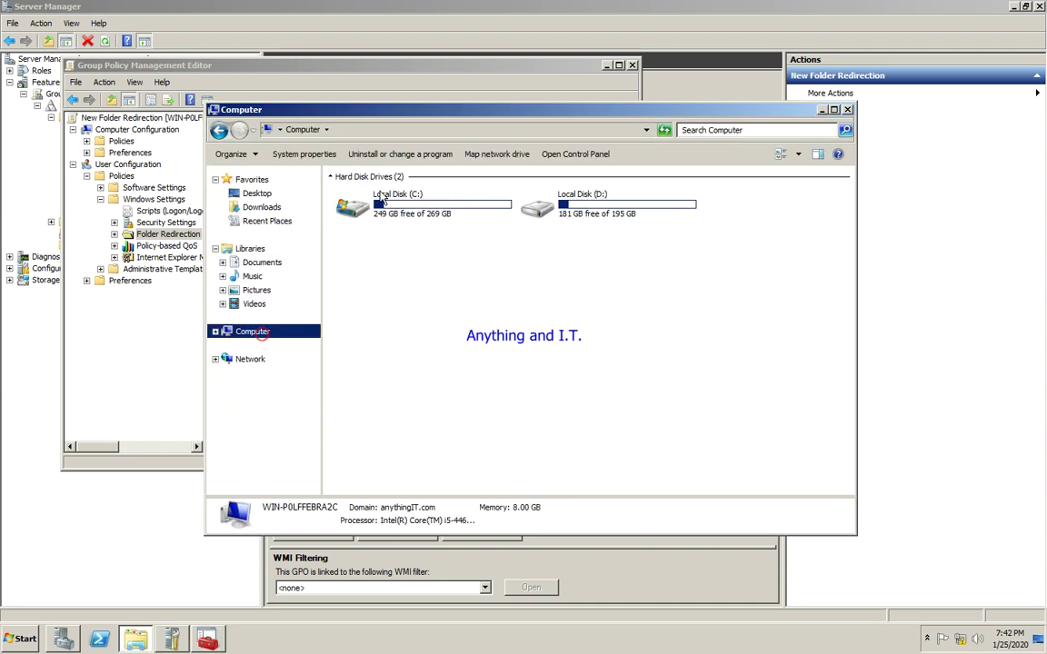
double_click(414, 201)
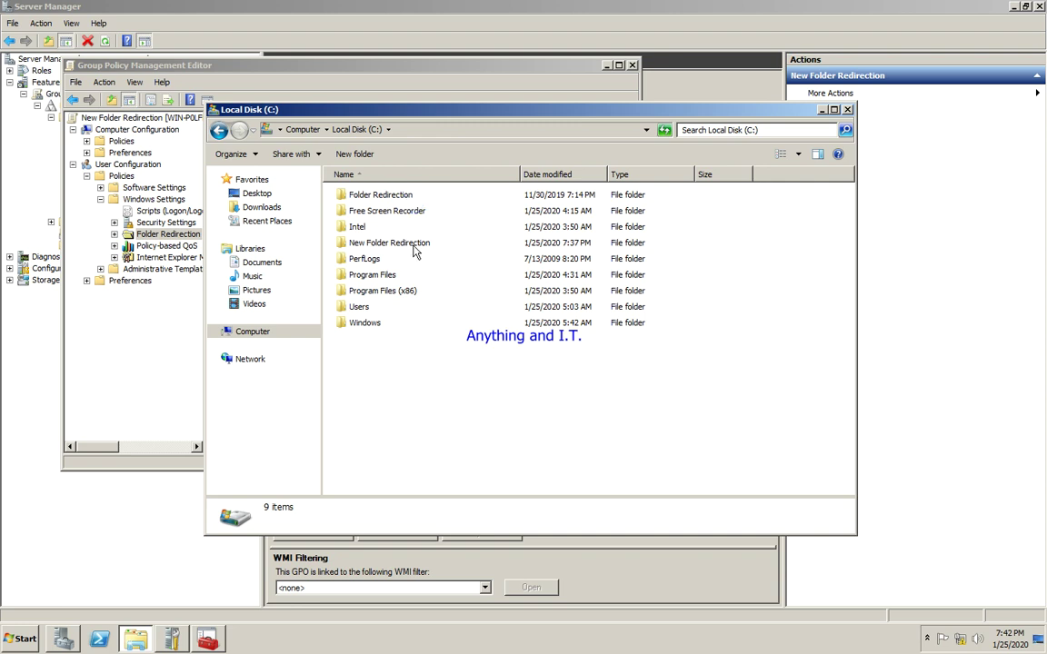
left_click(413, 246)
right_click(414, 246)
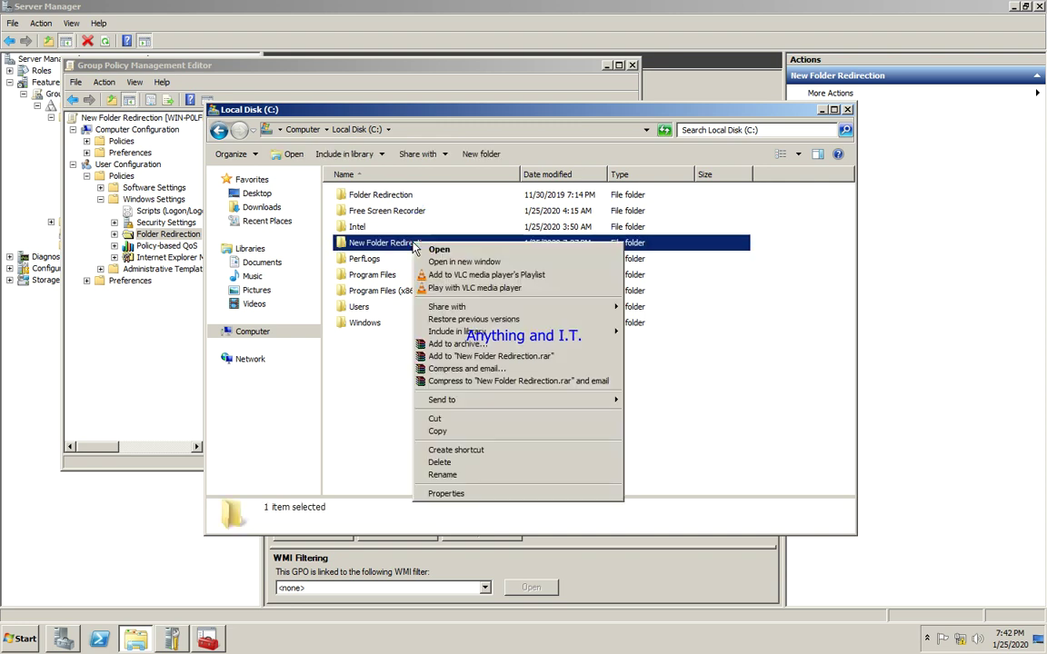
left_click(508, 493)
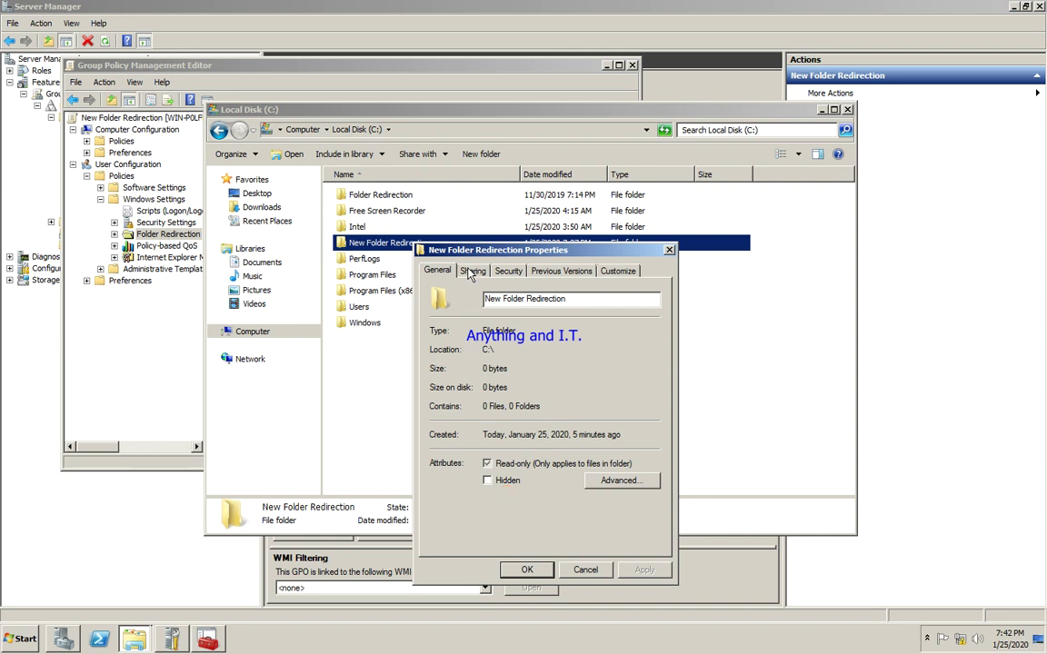
left_click(472, 272)
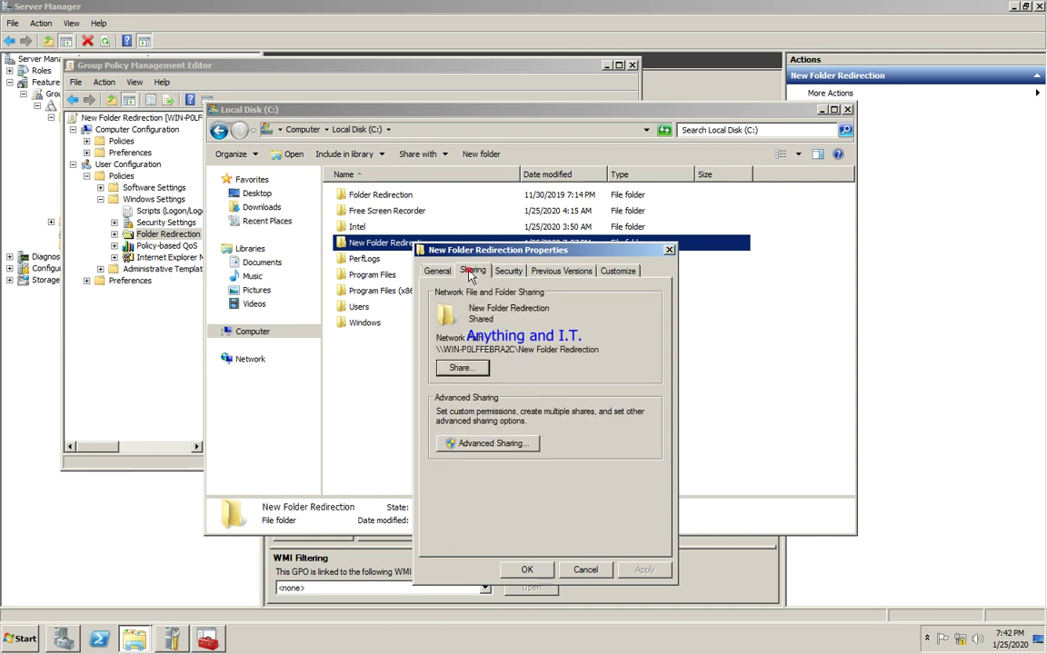
Copy the full network path of the shared New Folder Redirection folder, then close its properties and the Explorer window.
left_click(522, 350)
left_click_drag(438, 349, 514, 349)
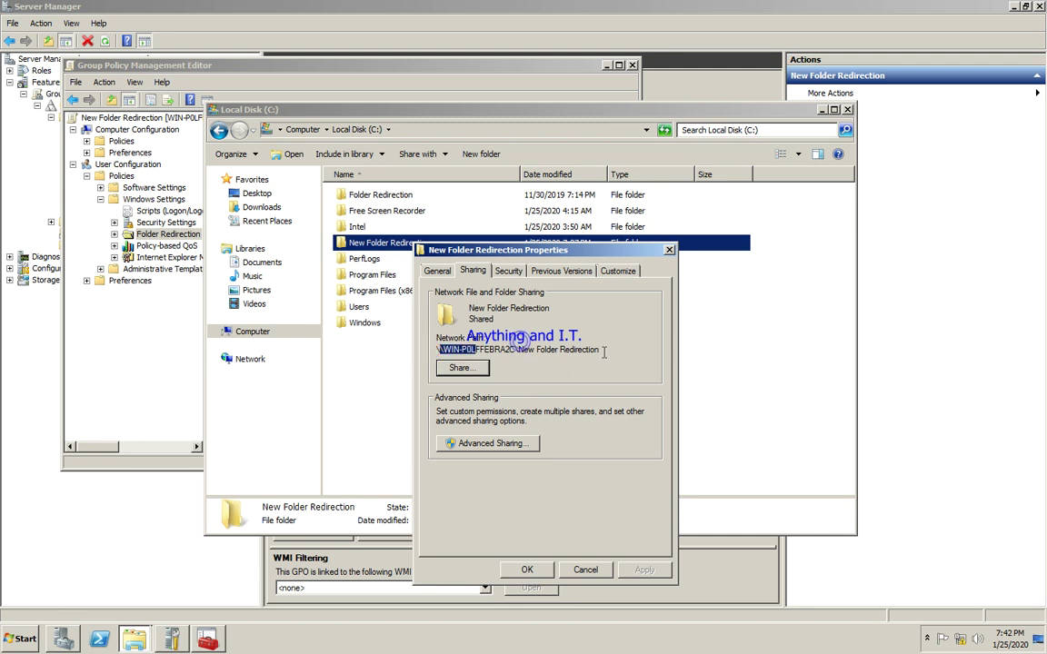
left_click(530, 350)
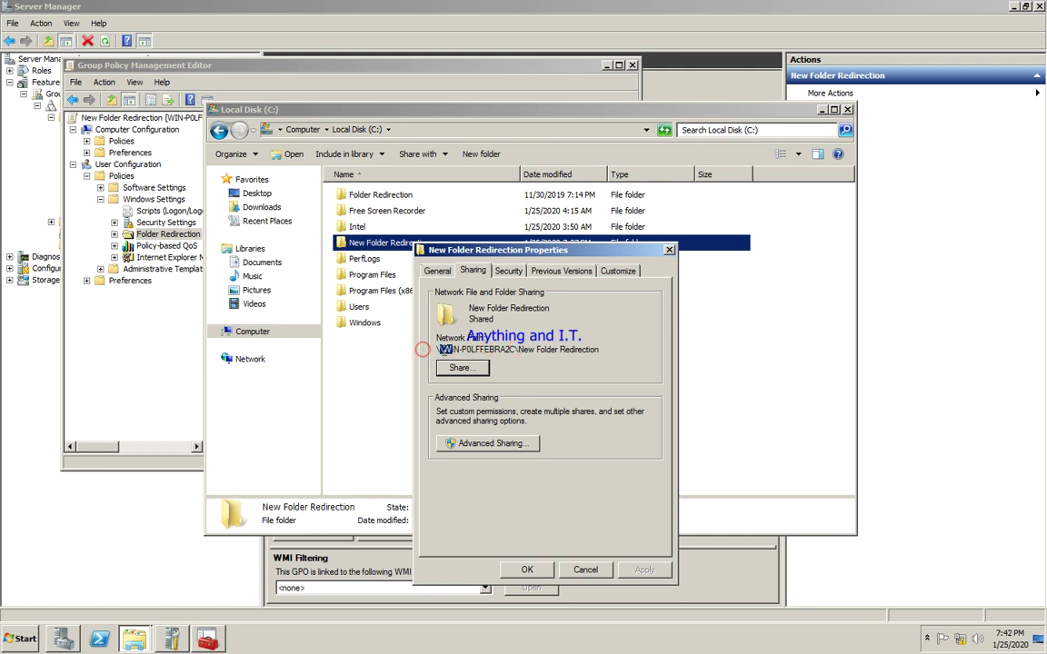
left_click_drag(551, 350, 604, 348)
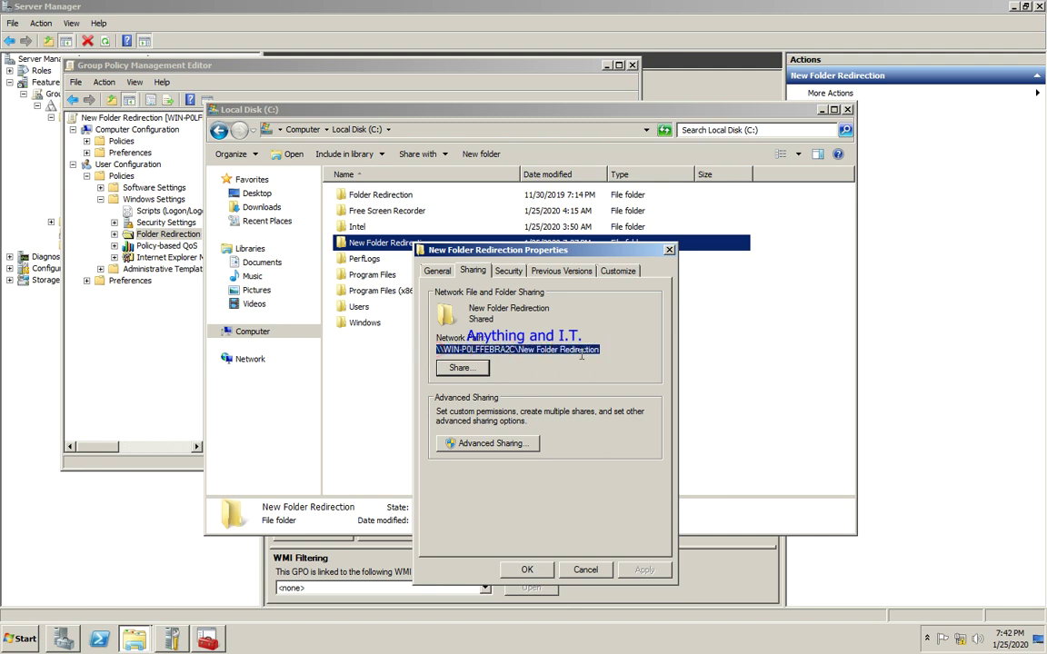
right_click(580, 357)
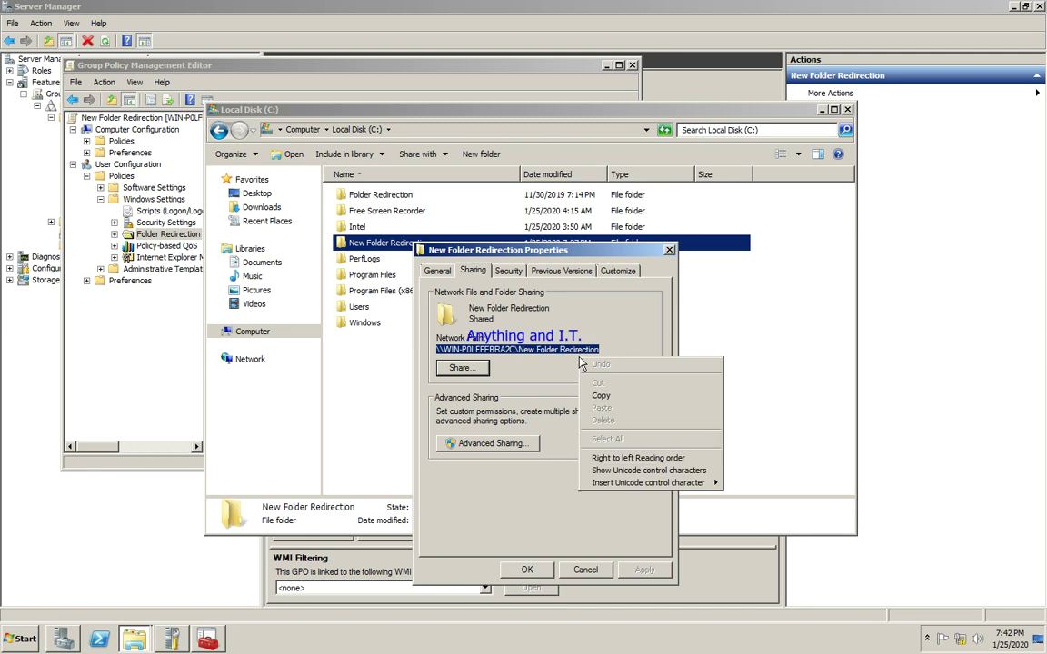
left_click(602, 398)
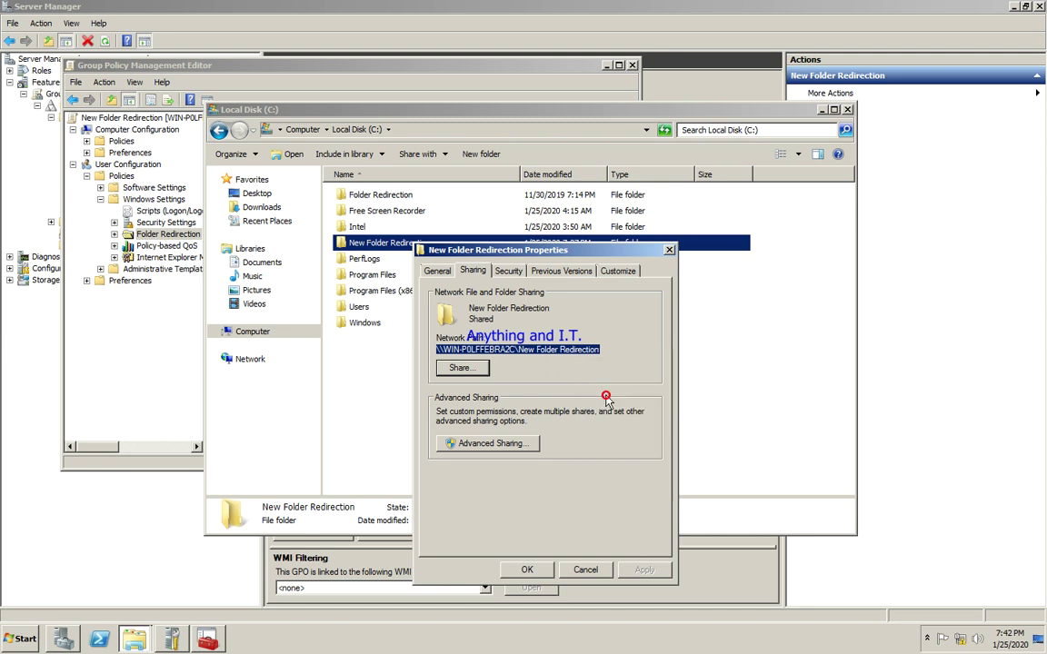
left_click(548, 569)
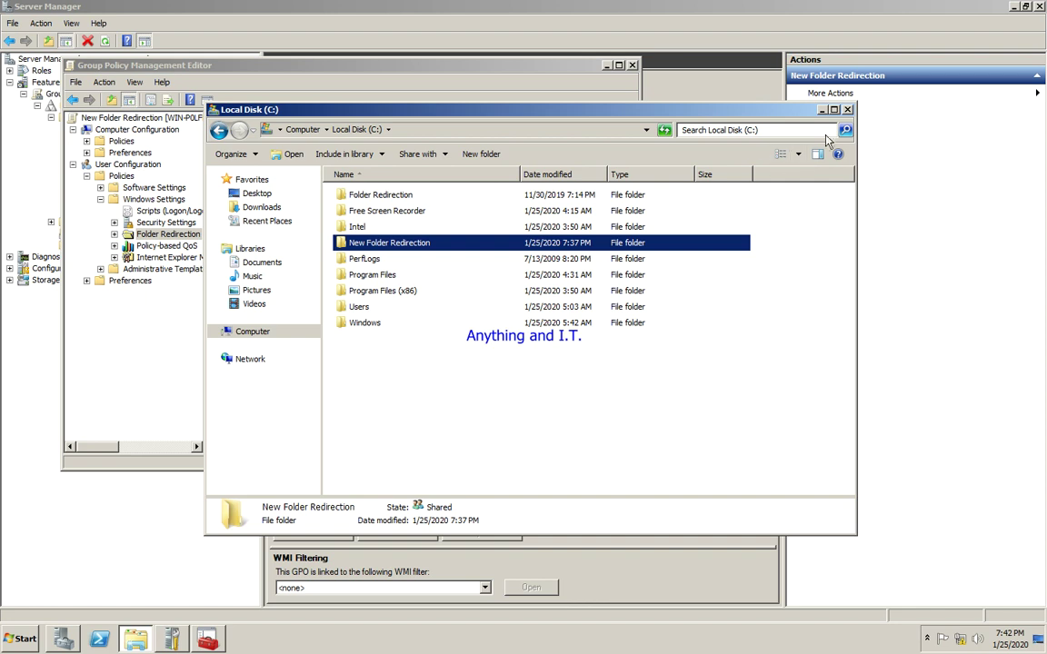
left_click(846, 109)
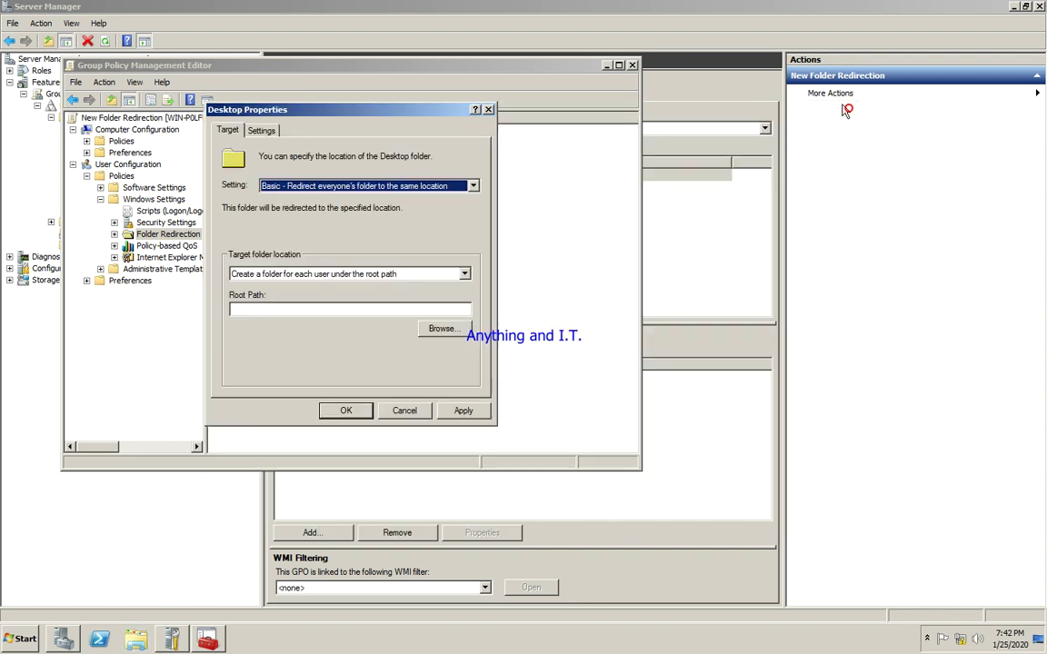
Set the Desktop redirection root path to \\WIN-P0LFFEBRA2C\New Folder Redirection, apply it accepting the compatibility warning, and close the policy editor.
left_click(326, 310)
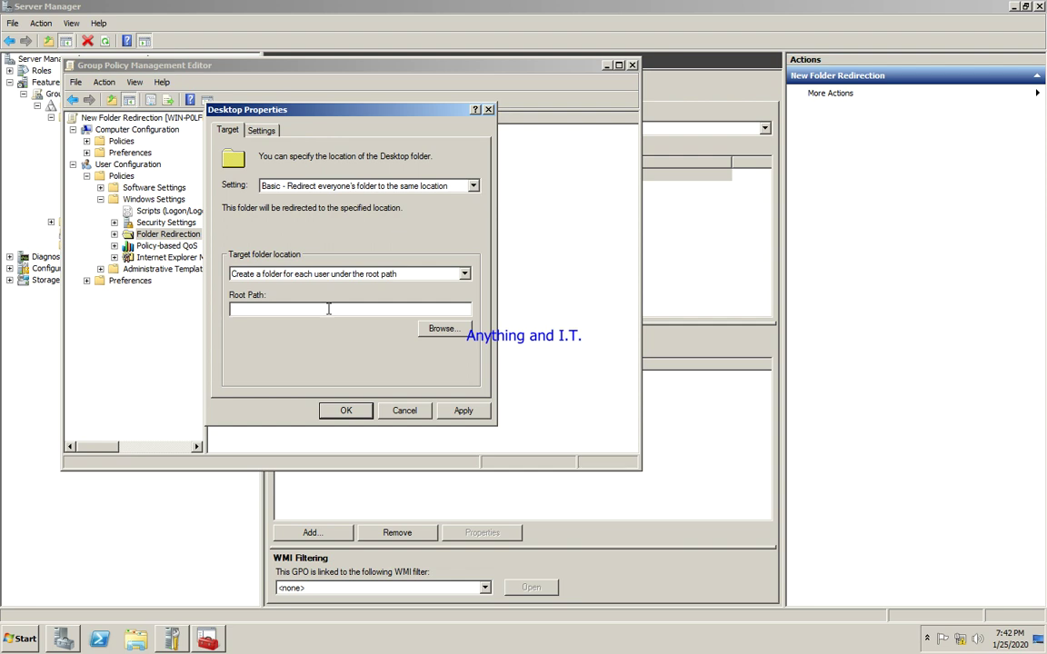
right_click(330, 309)
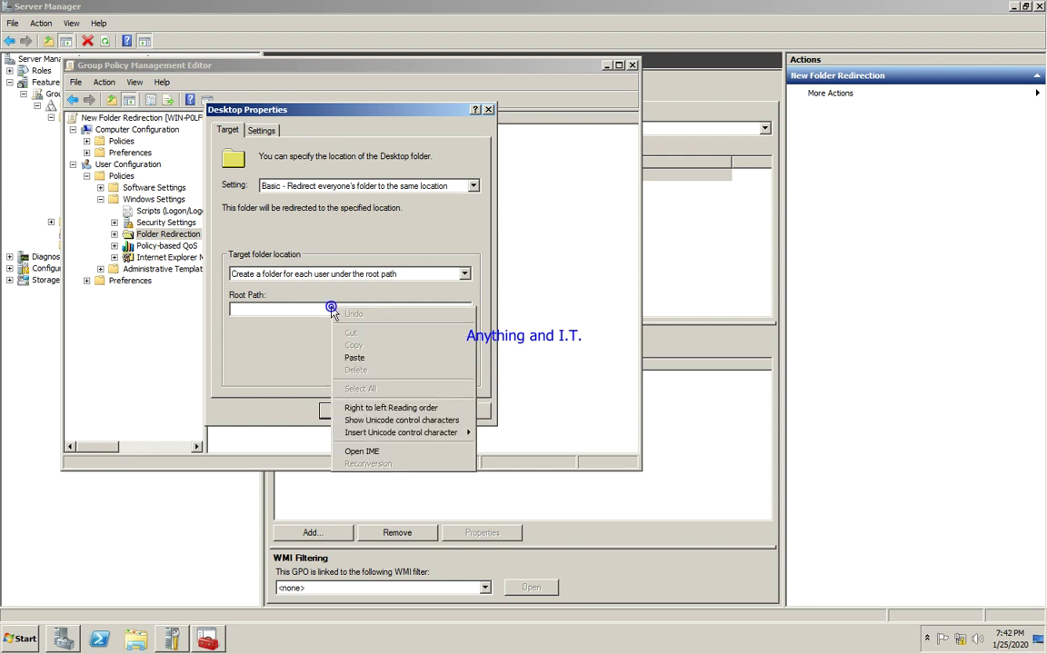
left_click(375, 357)
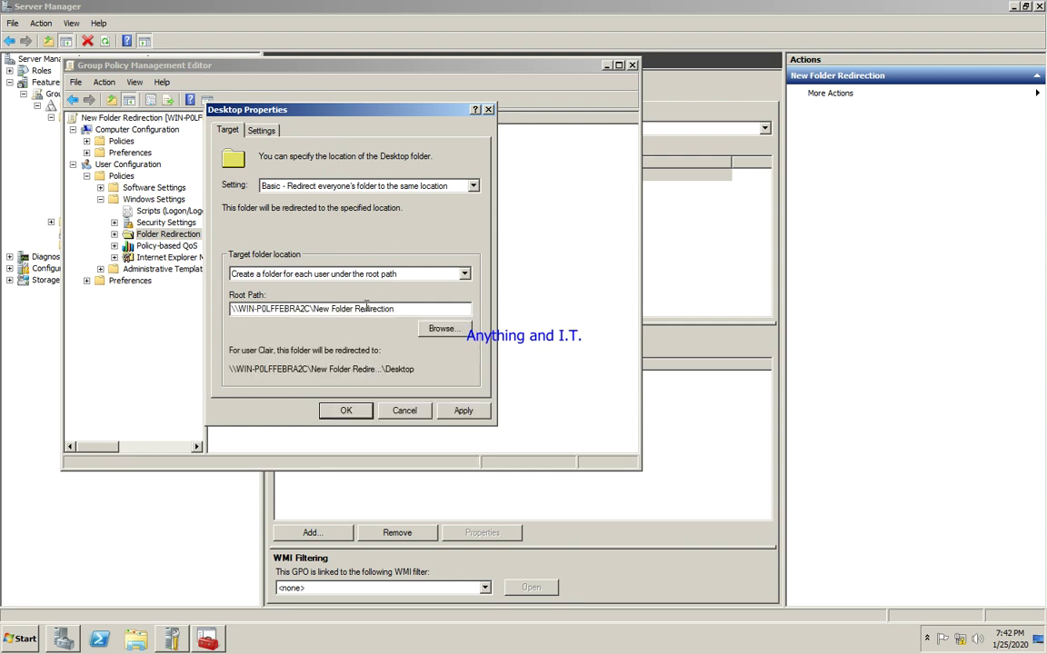
left_click(463, 411)
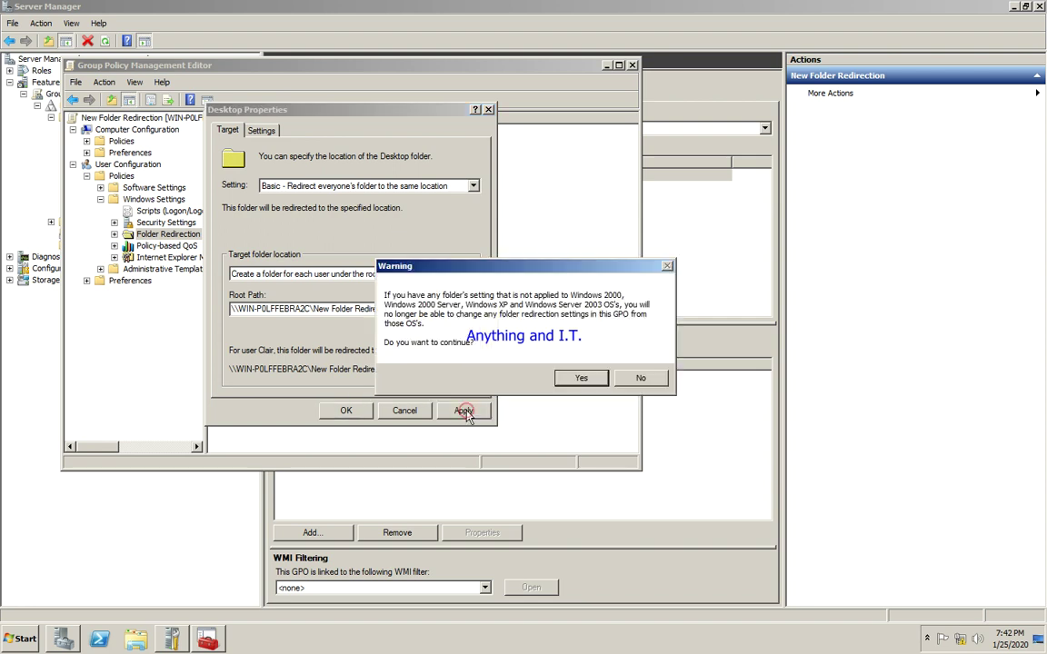
left_click(578, 379)
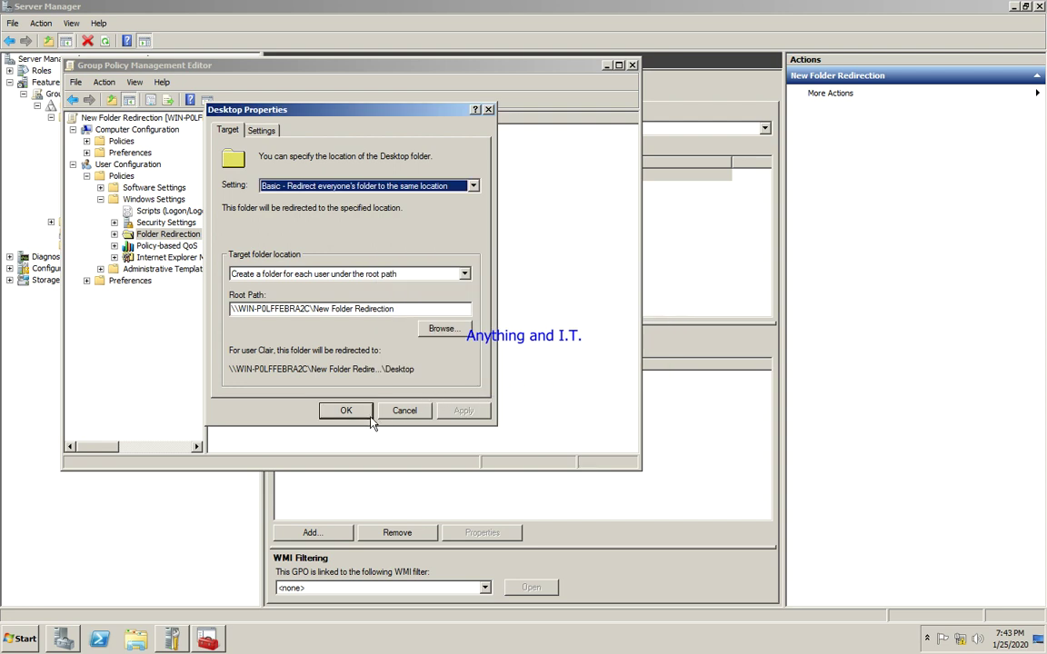
left_click(347, 411)
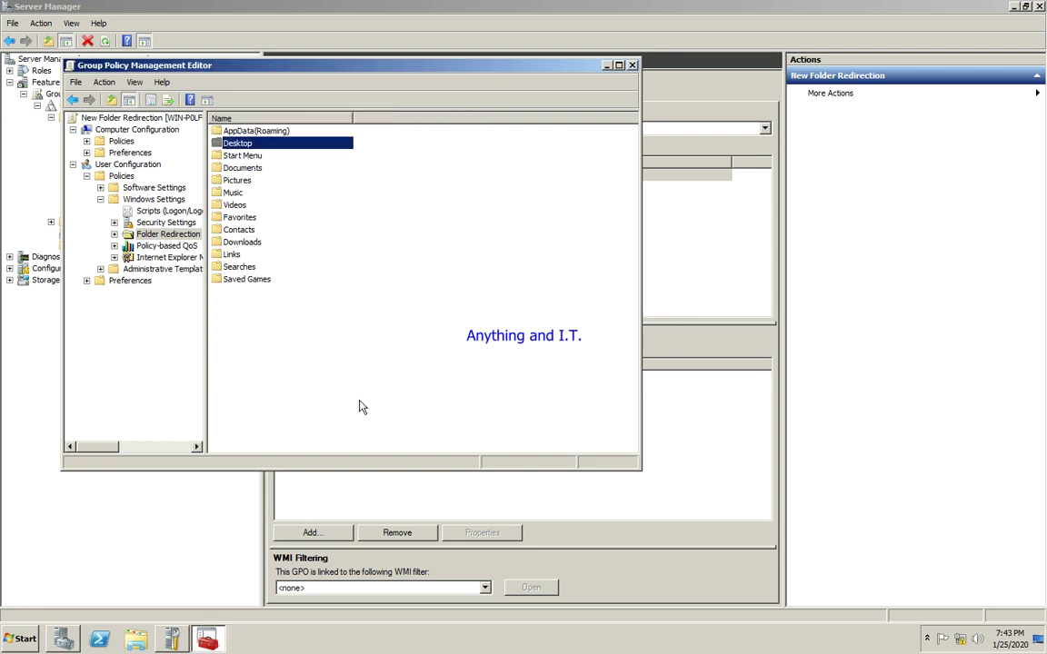
left_click(633, 65)
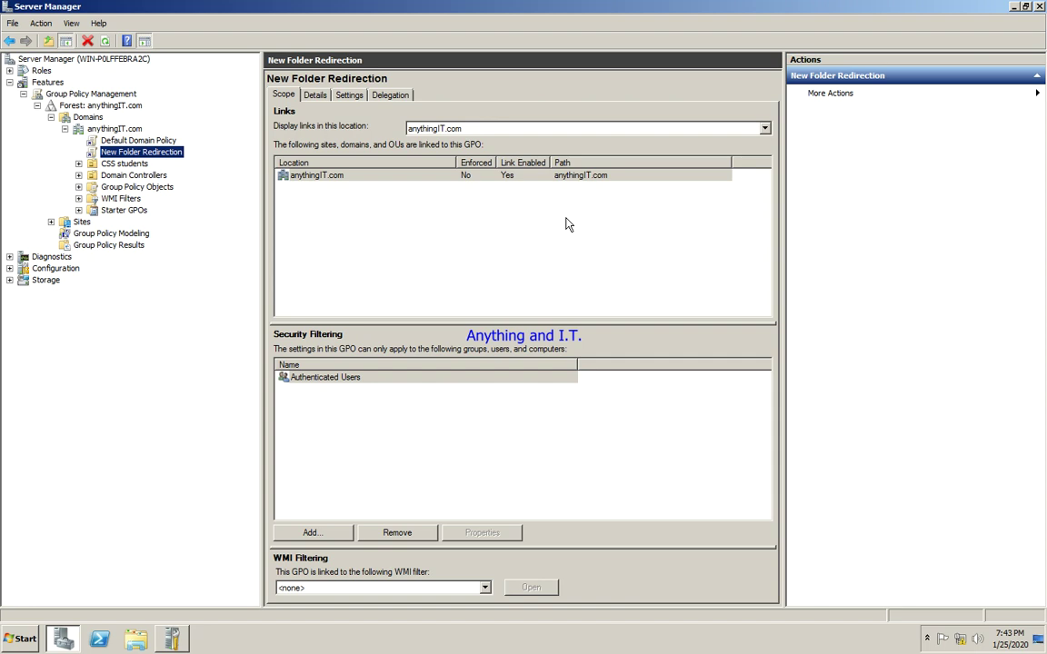
Run gpupdate/force in a Command Prompt to refresh Group Policy and answer Y to logging off.
key("super+r")
type("c")
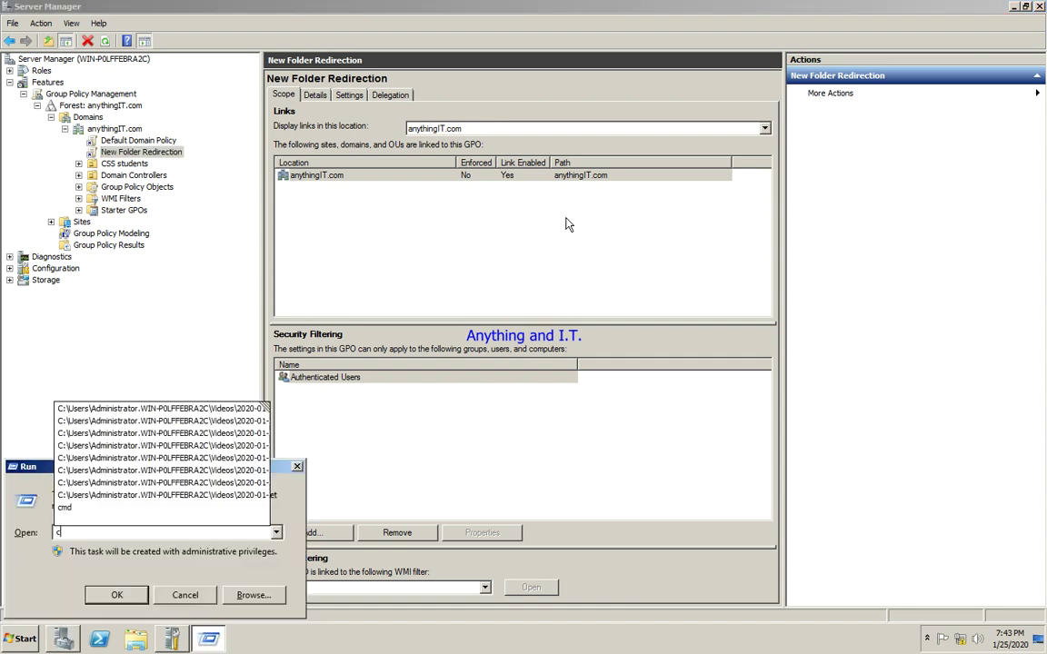
type("md")
key("Return")
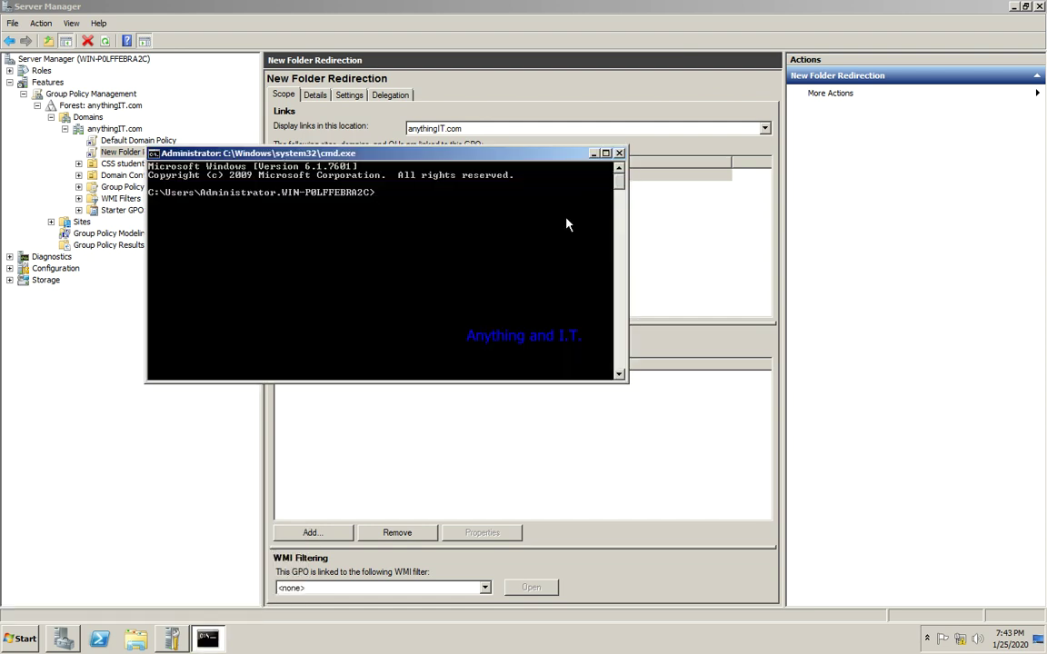
type("gpupdate/force")
key("Return")
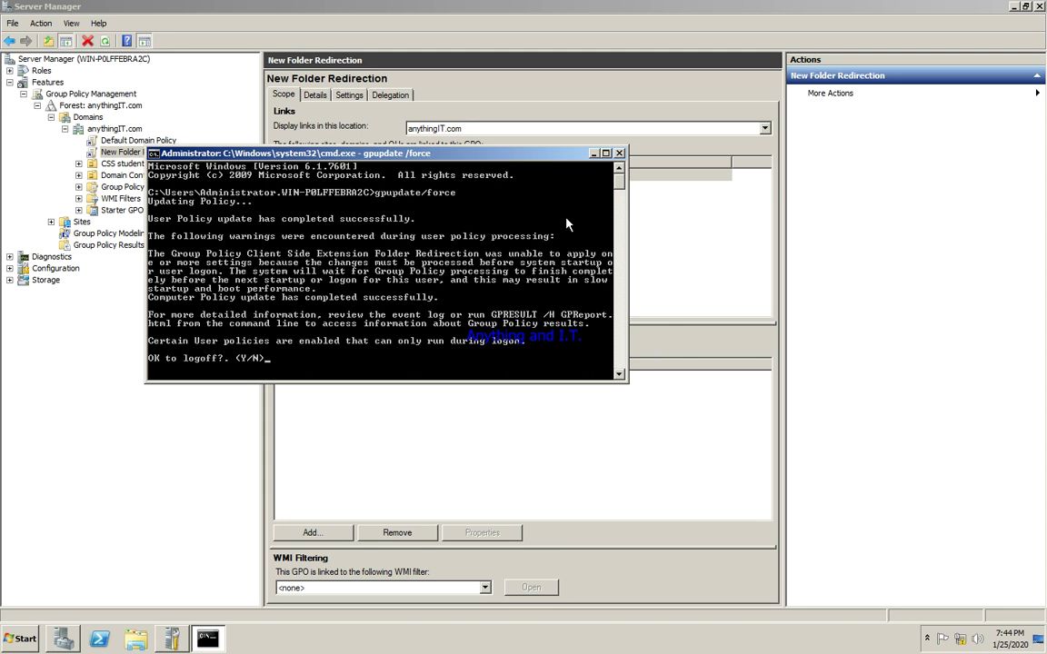
type("Y")
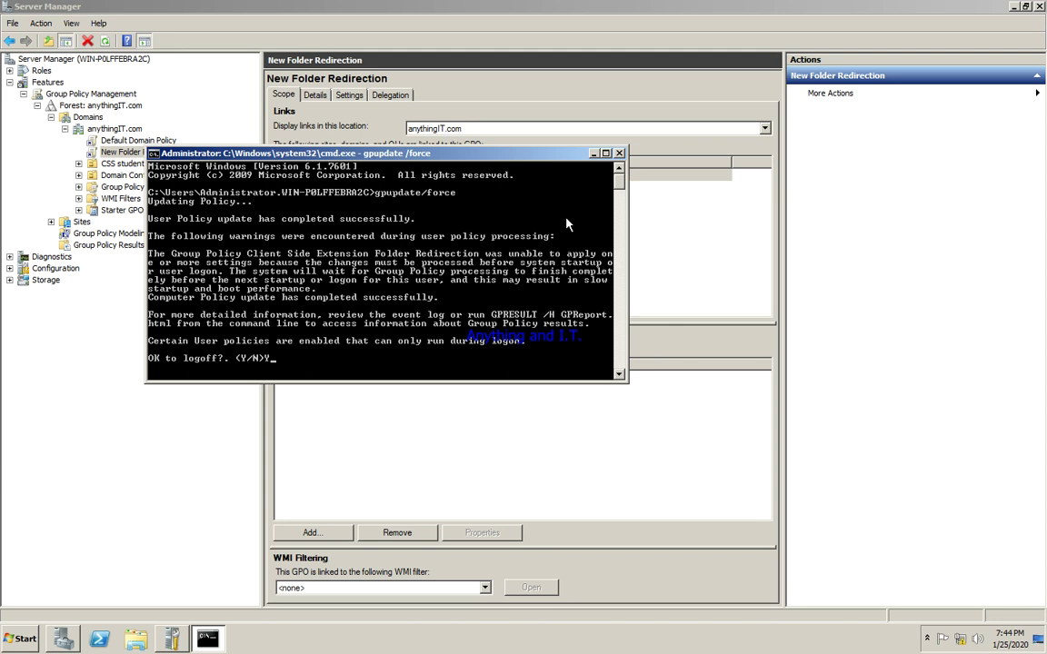